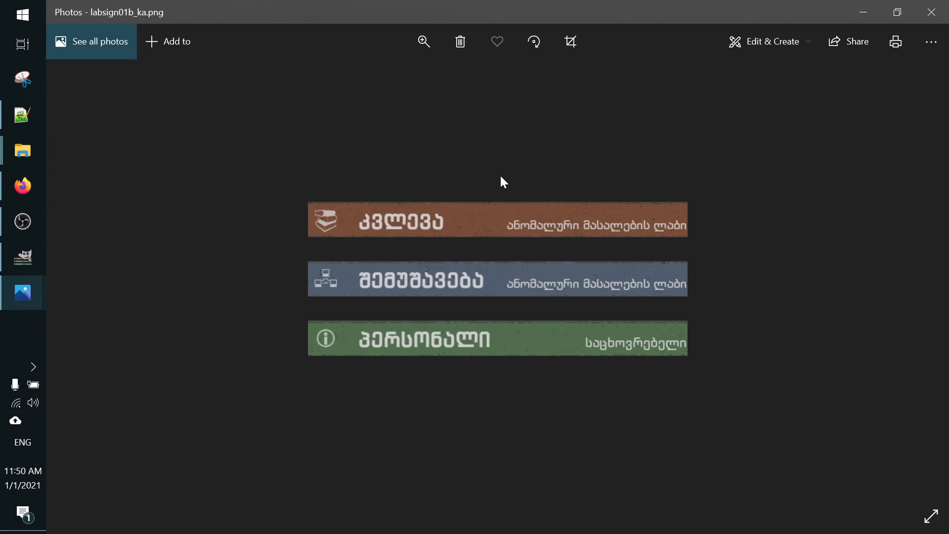
Compare labsign01b_ka.png with the neighbouring image, and switch to GIMP.
key("Left")
key("Right")
left_click(15, 259)
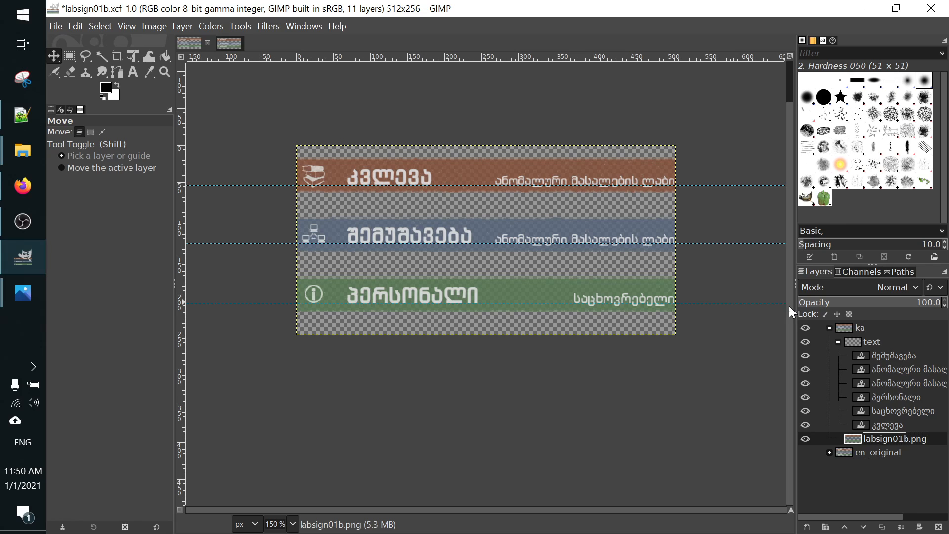
Hide the ka layer group and show the en_original group to view the English signs.
left_click(808, 330)
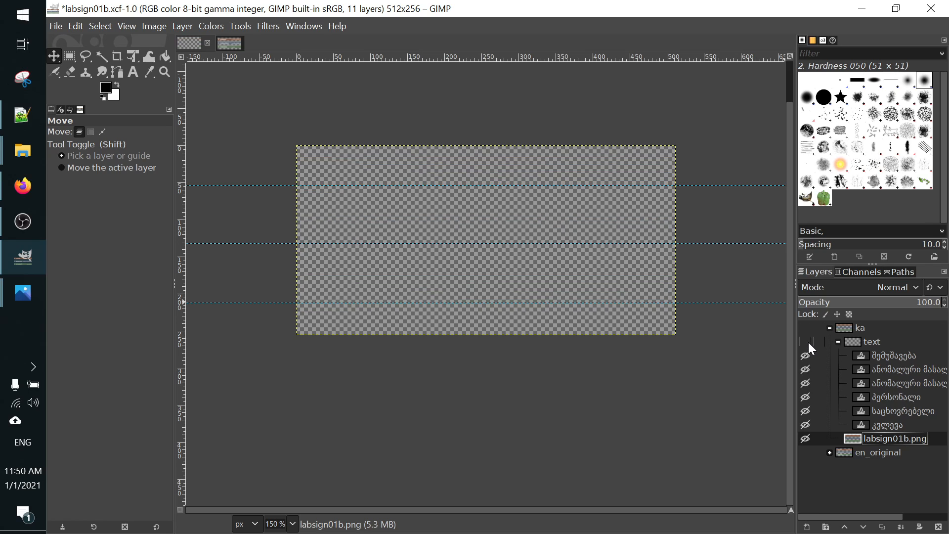
left_click(805, 342)
left_click(806, 453)
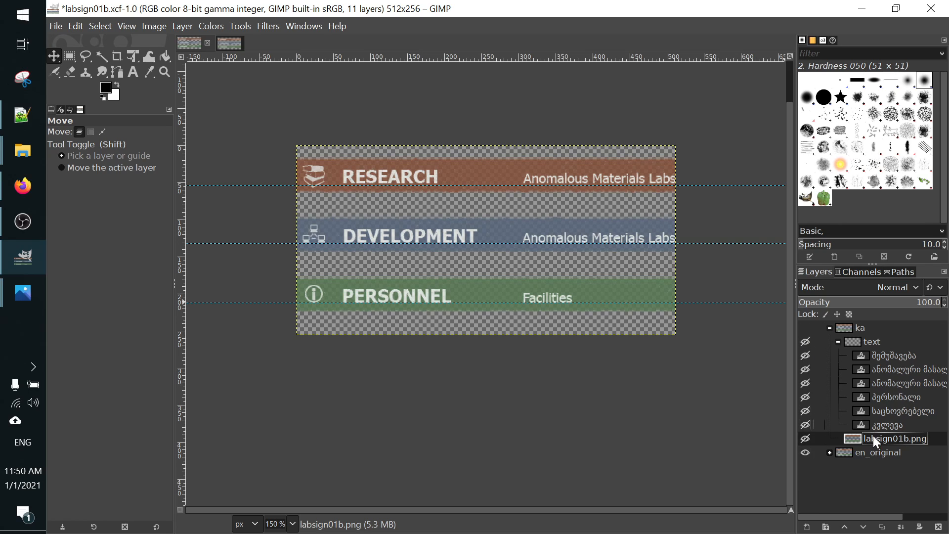
left_click(862, 452)
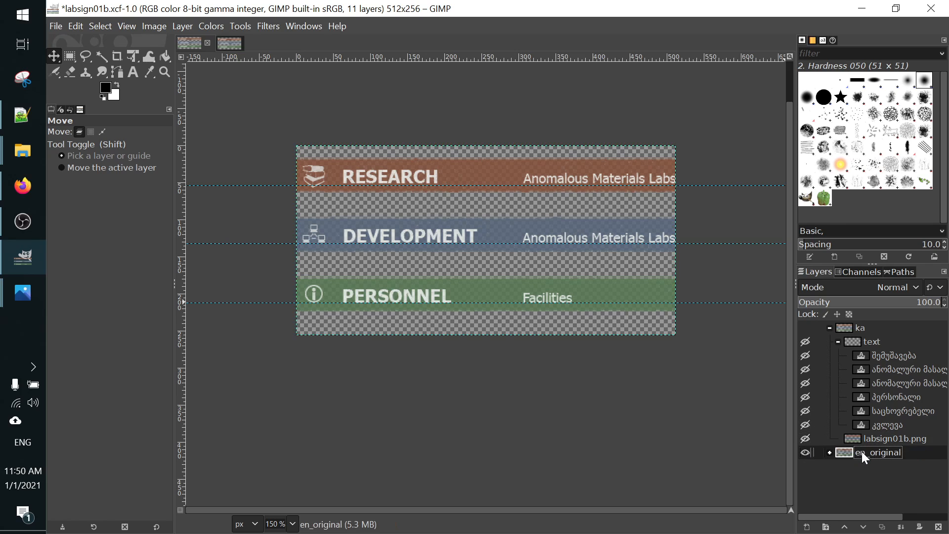
left_click(860, 329)
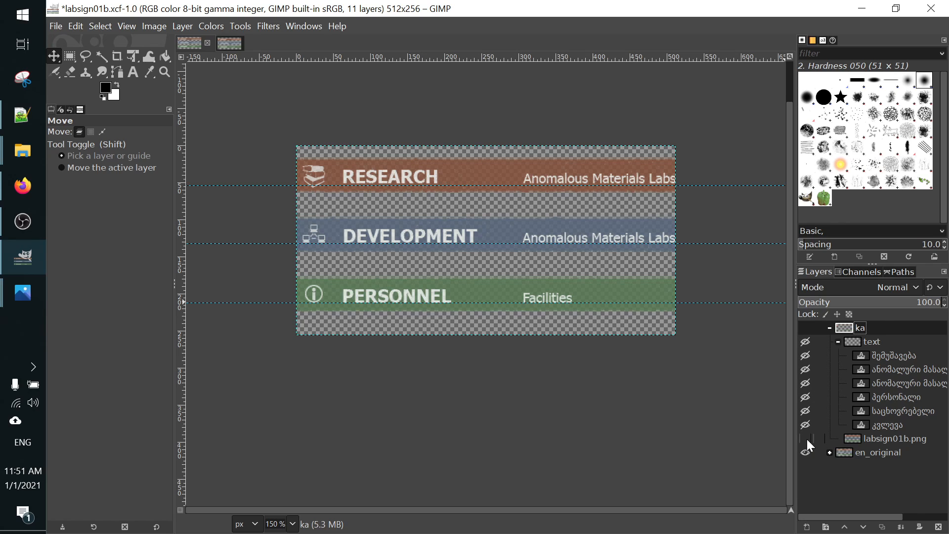
Show only the ka group and toggle its text subgroup to compare the blank banners with the Georgian lettering.
left_click(806, 328)
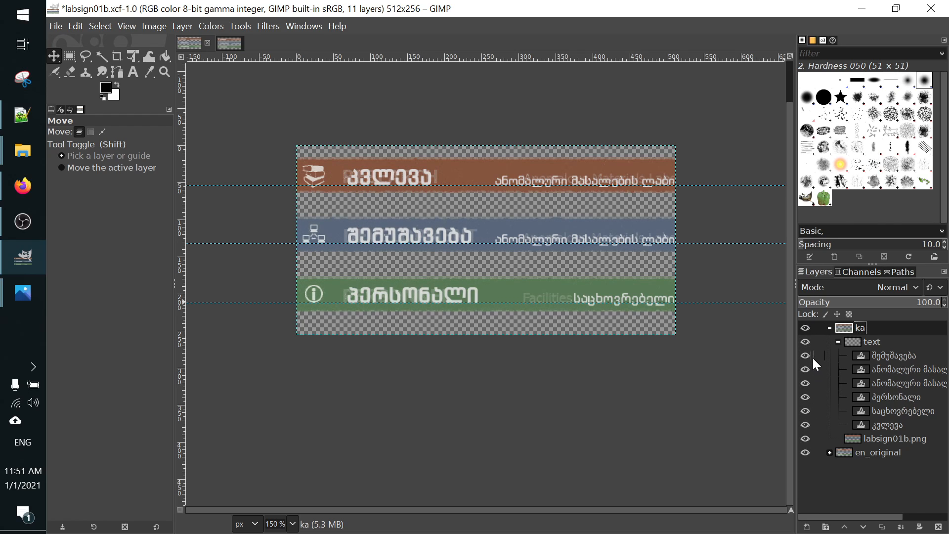
left_click(806, 341)
left_click(806, 452)
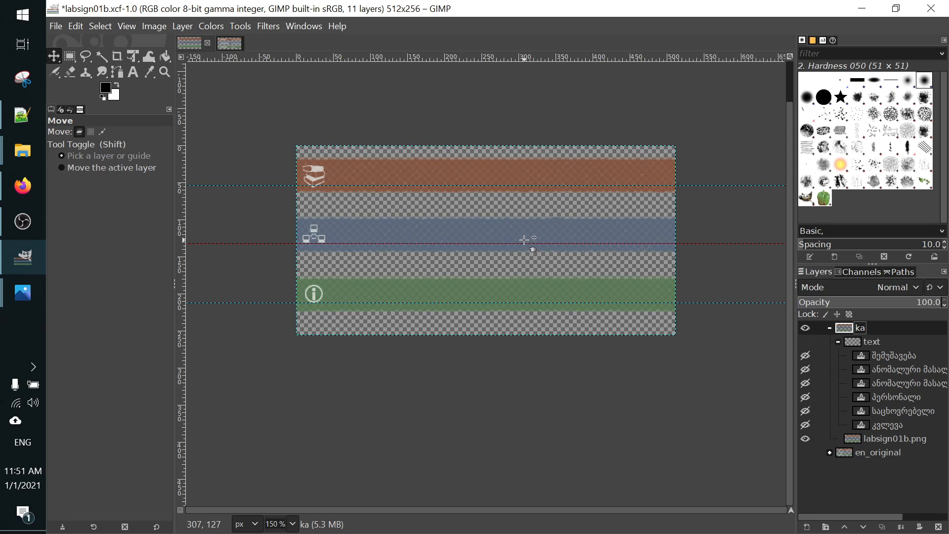
scroll(526, 240, "up", 1)
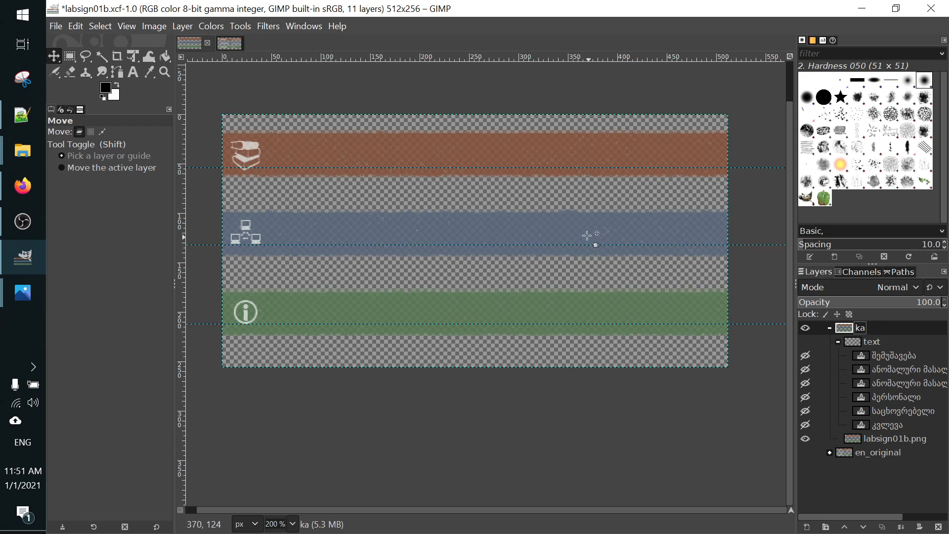
left_click(806, 344)
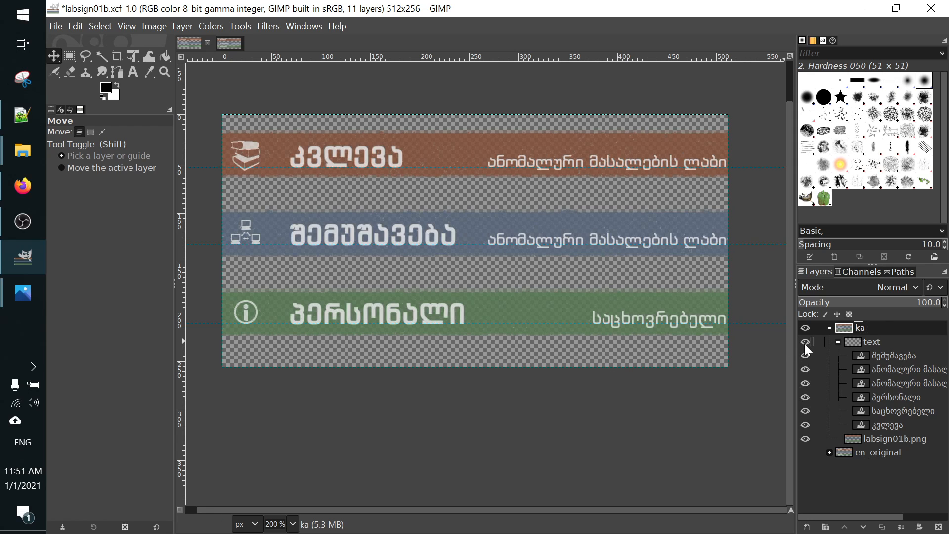
scroll(559, 302, "down", 1)
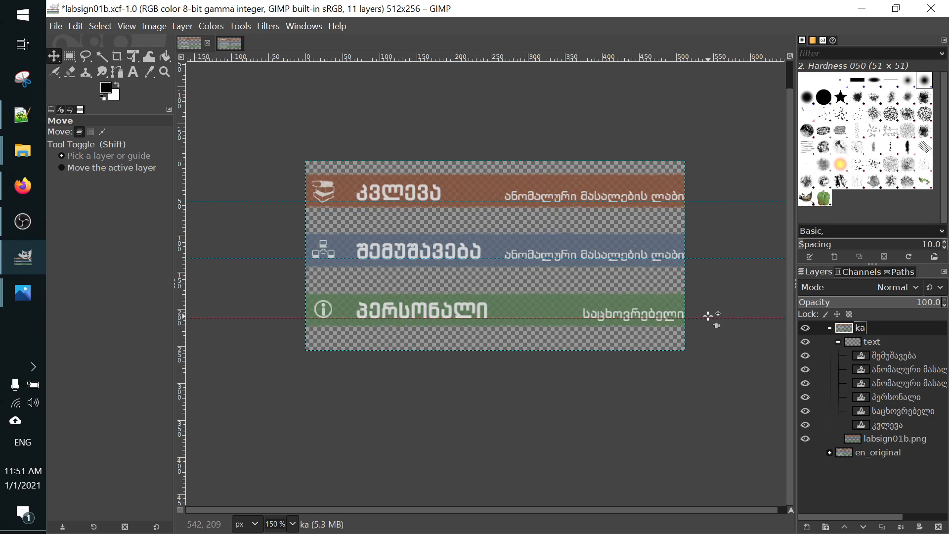
Show only the en_original group and examine the banner texture around the English lettering up close.
left_click(806, 341)
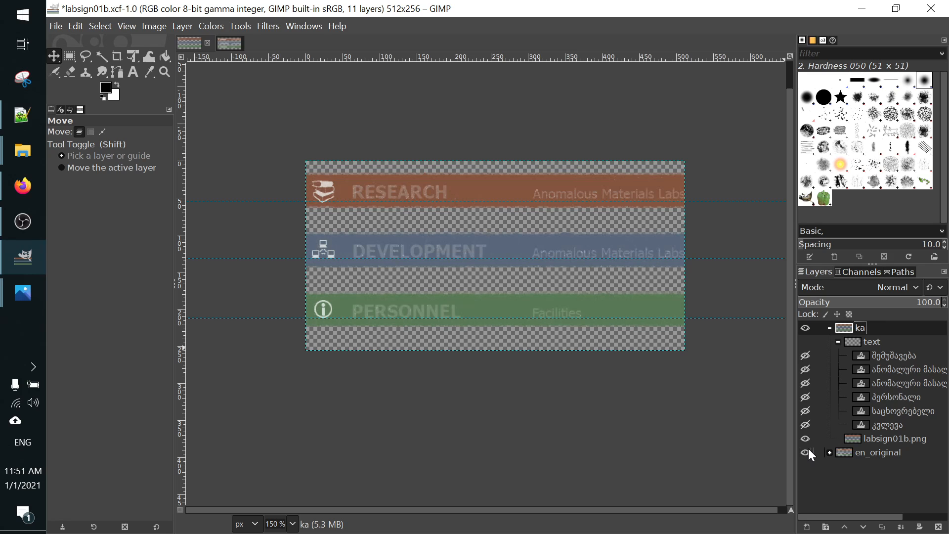
left_click(805, 328)
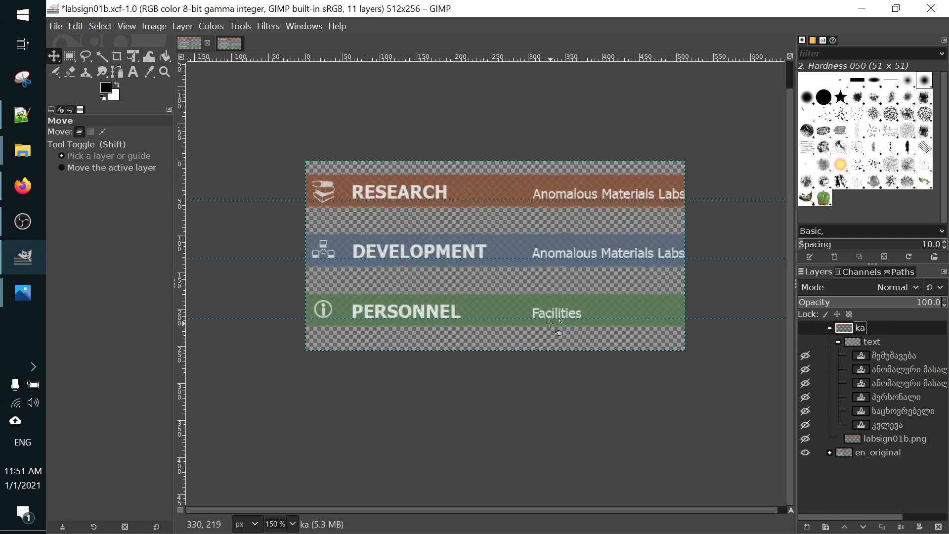
scroll(524, 259, "up", 1)
scroll(524, 258, "up", 2)
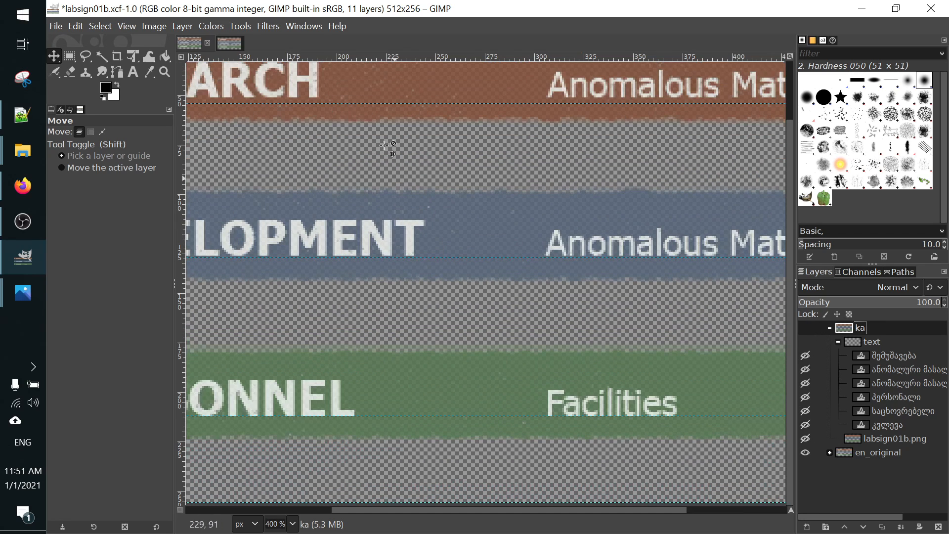
scroll(467, 262, "up", 1)
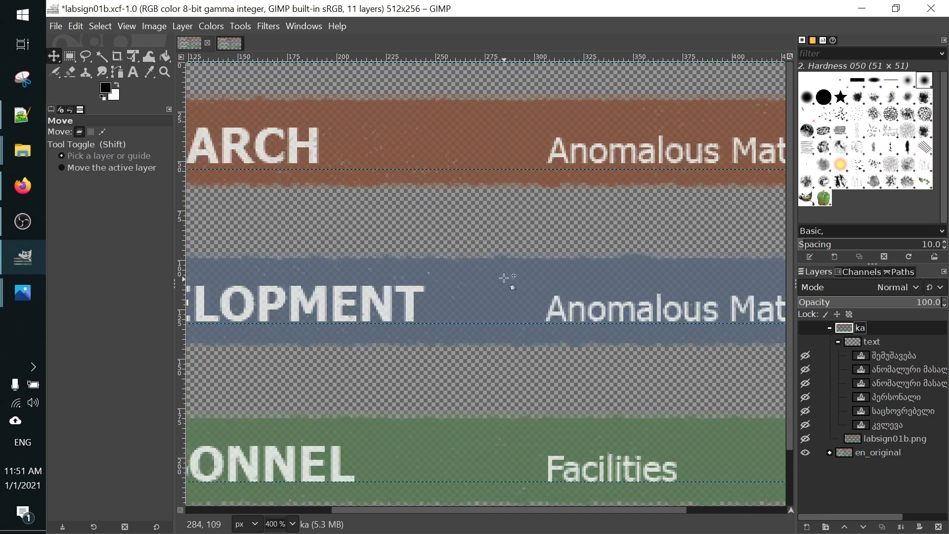
scroll(504, 270, "down", 1)
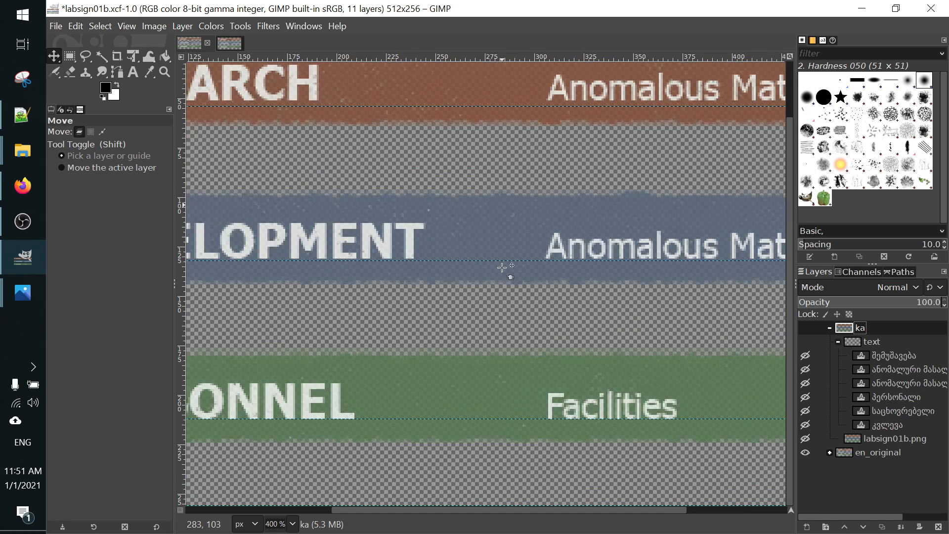
scroll(482, 363, "up", 1)
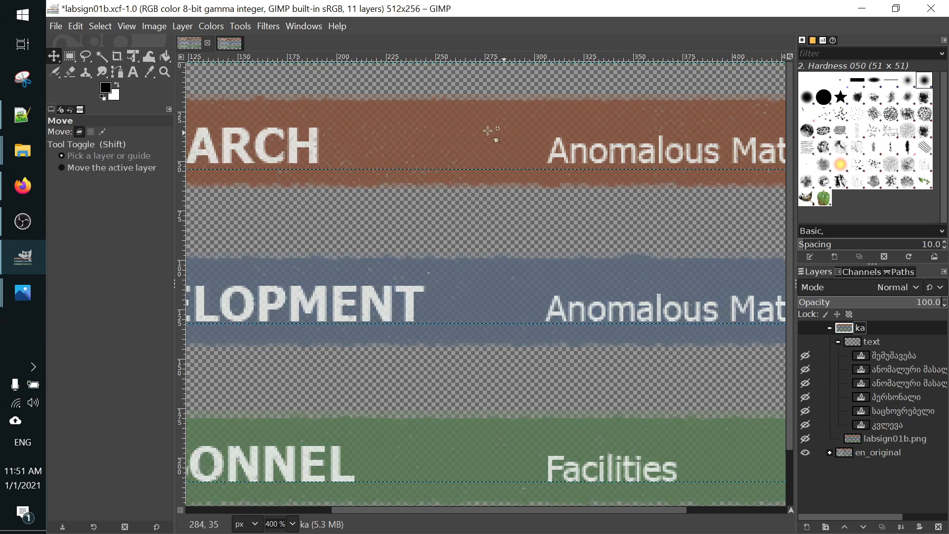
scroll(443, 142, "down", 1)
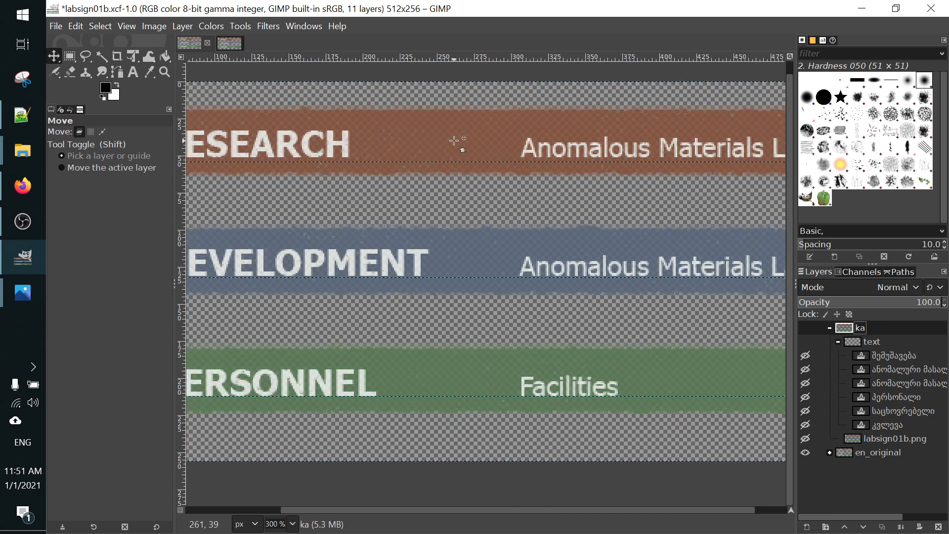
scroll(462, 139, "up", 2)
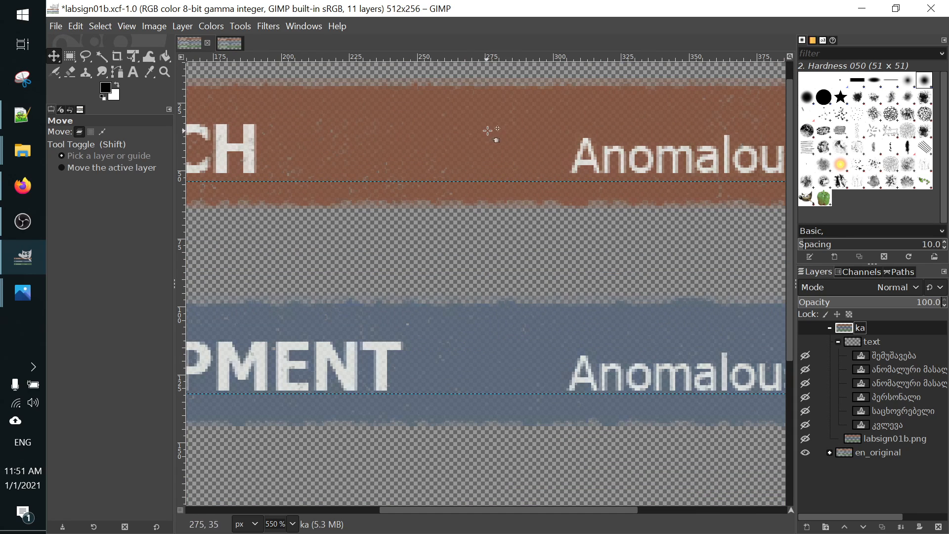
scroll(497, 141, "down", 1)
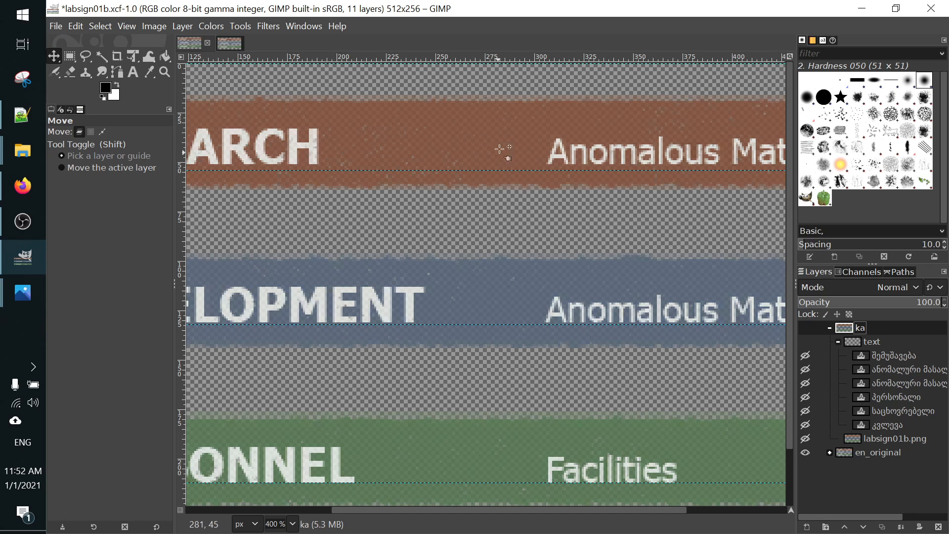
scroll(492, 157, "up", 1)
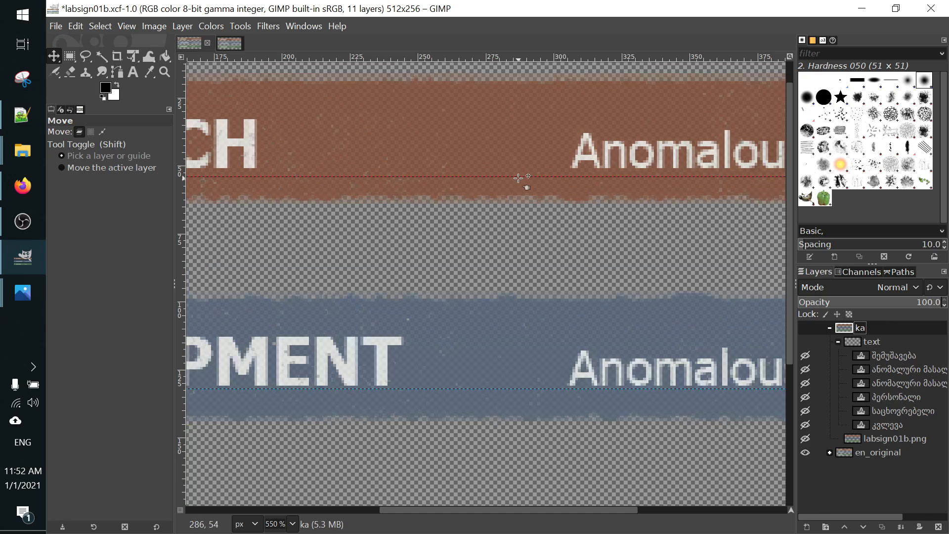
scroll(512, 161, "down", 1)
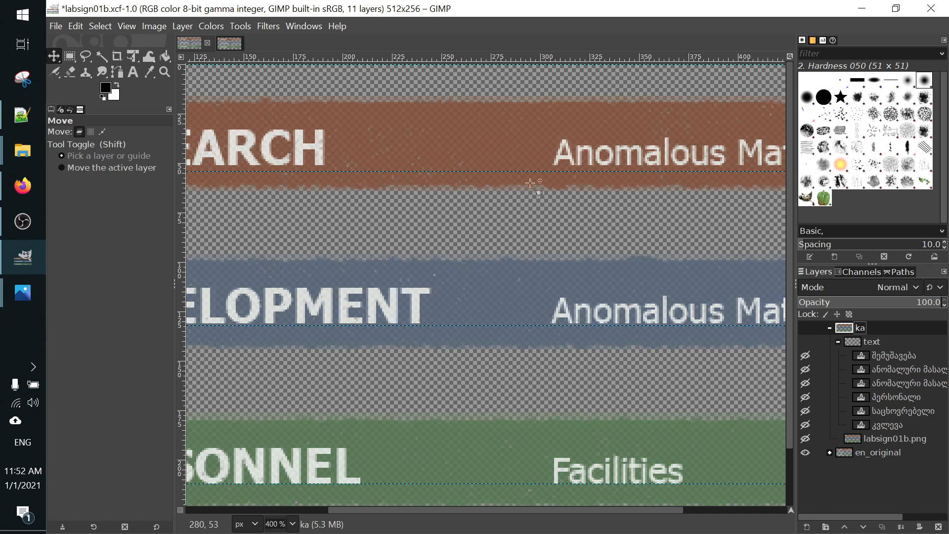
Set the Clone brush size to 12 and try to paint on the en_original group's red banner.
left_click(905, 453)
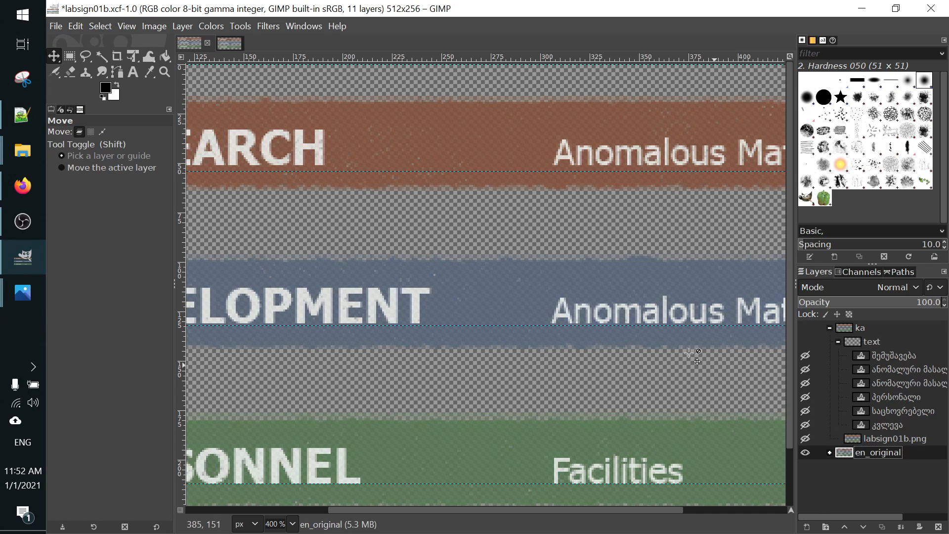
left_click(86, 72)
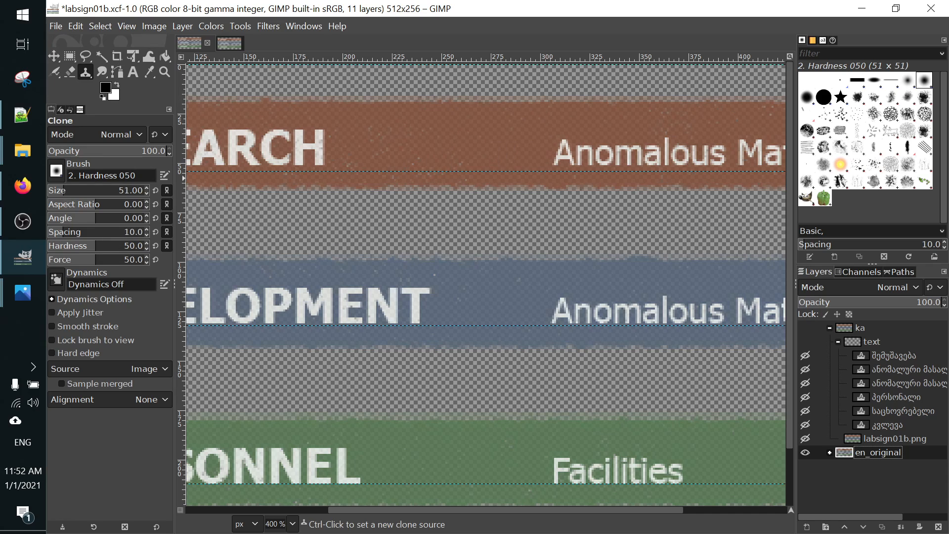
left_click_drag(63, 195, 54, 192)
left_click(517, 146)
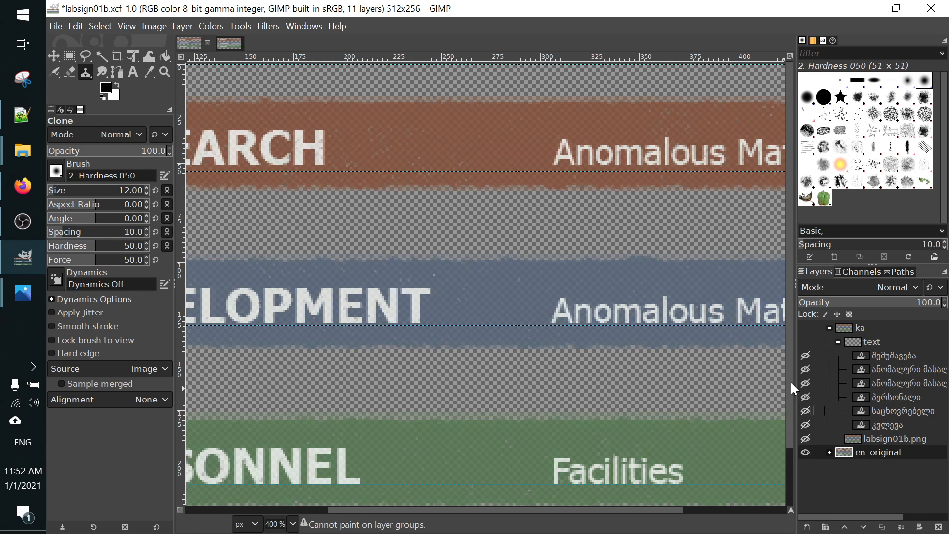
Clone banner texture over the specks beside RESEARCH on the labsign01b.png #1 layer.
scroll(446, 150, "up", 2)
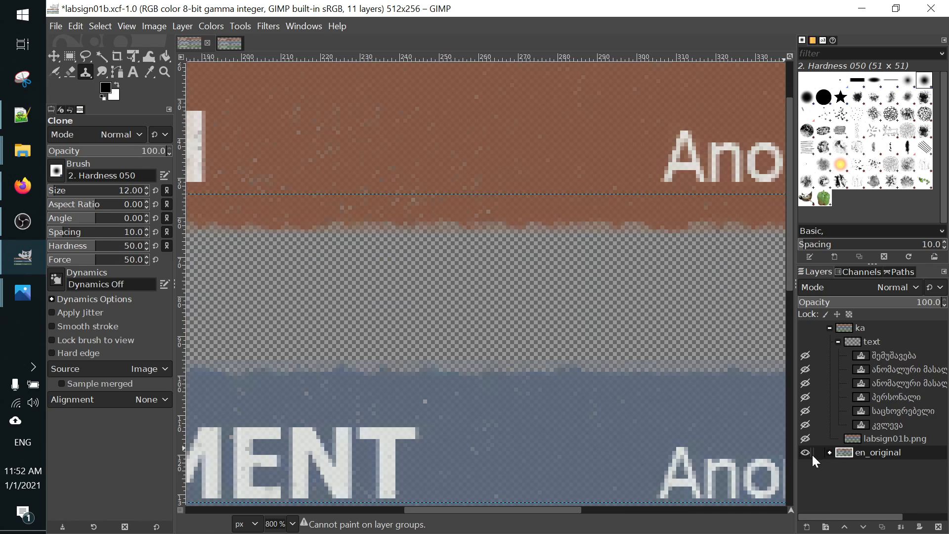
left_click(830, 453)
left_click(862, 464)
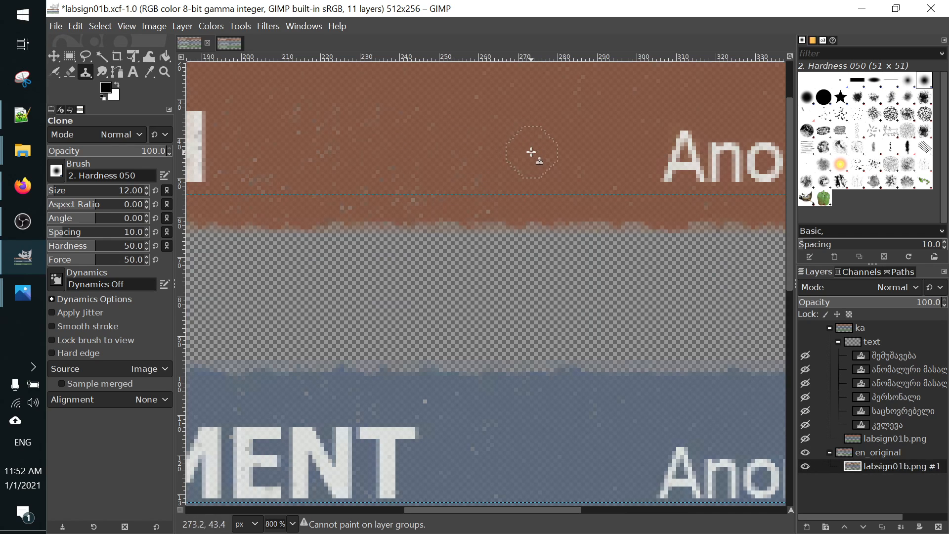
scroll(418, 163, "down", 1)
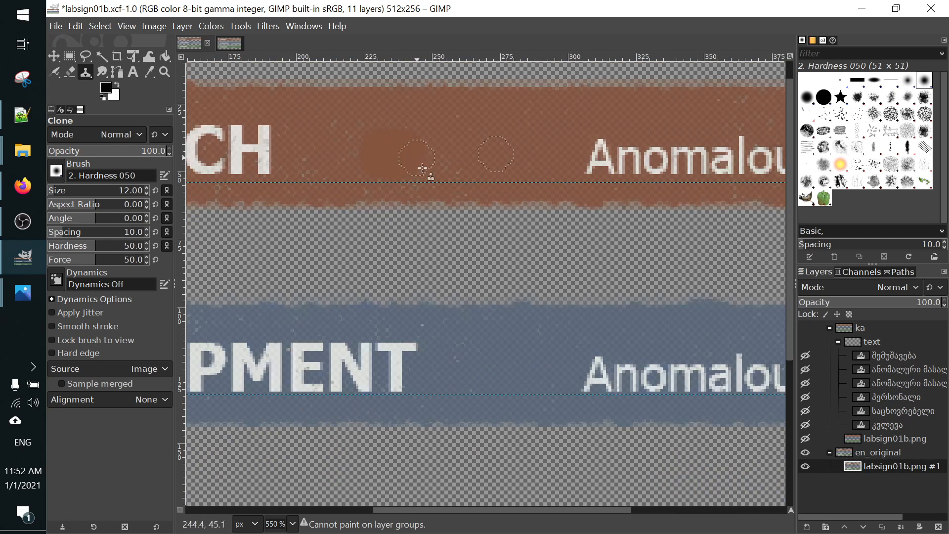
left_click_drag(391, 146, 420, 173)
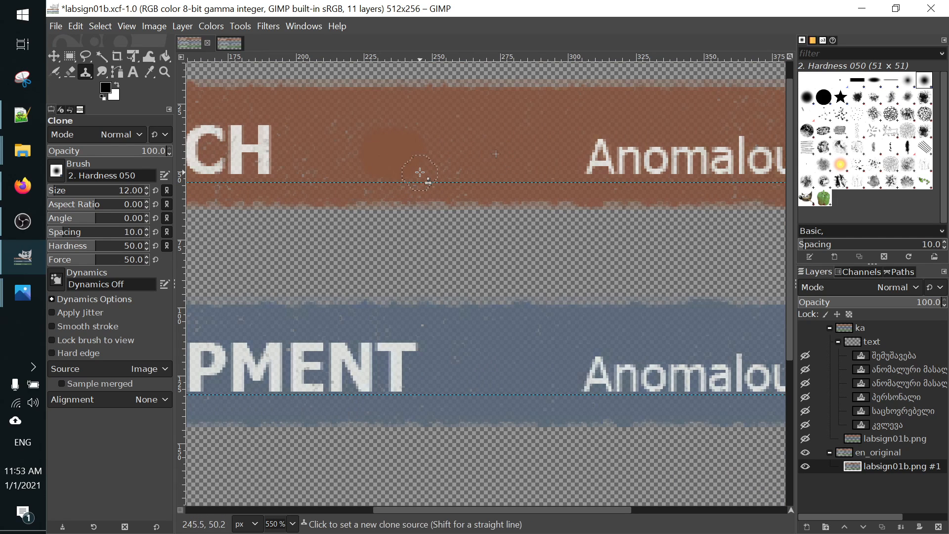
Clone red banner texture from beside RESEARCH over its last two letters, C and H.
left_click_drag(503, 507, 373, 500)
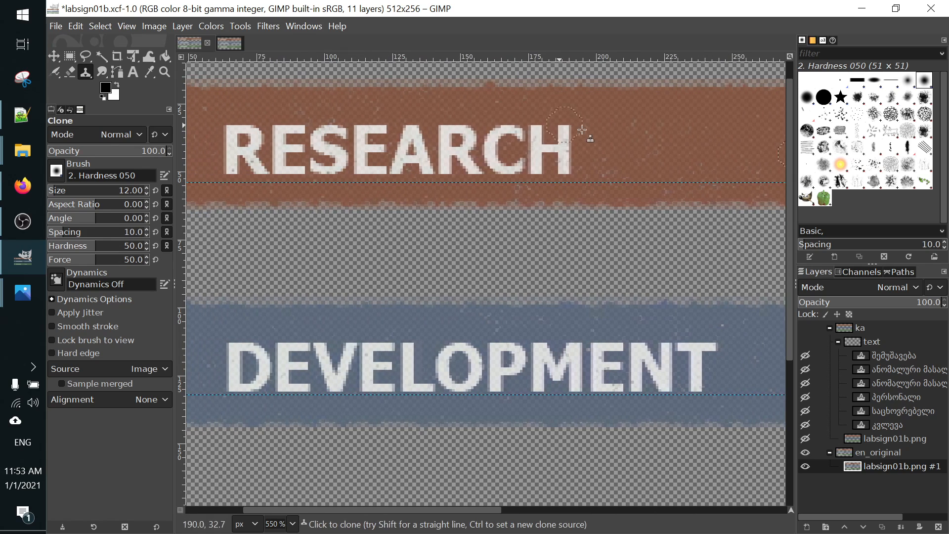
left_click(633, 151, "ctrl")
mouse_move(560, 146)
left_mouse_down()
mouse_move(562, 175)
mouse_move(566, 132)
mouse_move(553, 179)
mouse_move(542, 160)
mouse_move(528, 162)
mouse_move(533, 147)
mouse_move(537, 170)
mouse_move(567, 168)
mouse_move(548, 169)
mouse_move(559, 172)
mouse_move(562, 143)
mouse_move(533, 131)
mouse_move(545, 170)
mouse_move(565, 135)
mouse_move(564, 160)
mouse_move(555, 141)
mouse_move(529, 153)
mouse_move(535, 127)
mouse_move(526, 158)
left_mouse_up()
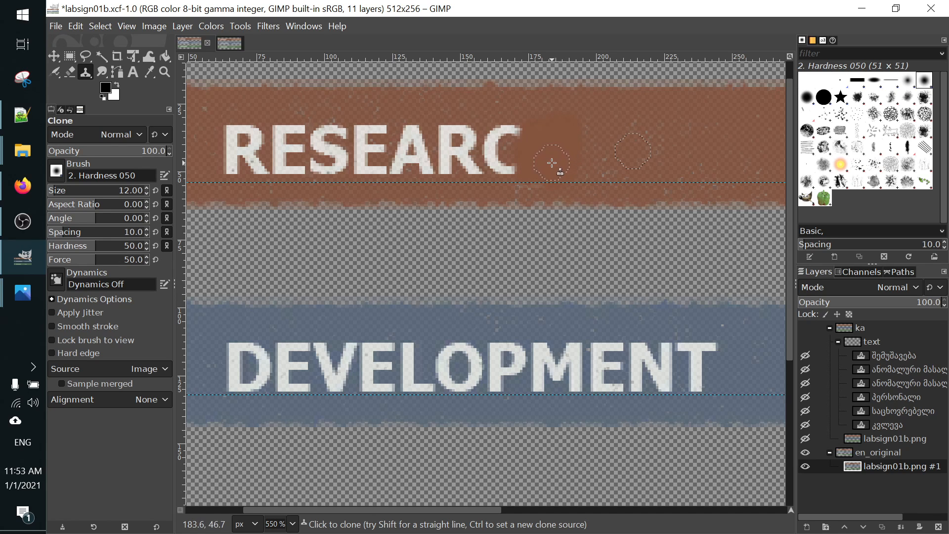
mouse_move(519, 149)
left_mouse_down()
mouse_move(498, 135)
mouse_move(495, 156)
mouse_move(517, 169)
mouse_move(527, 143)
mouse_move(504, 159)
mouse_move(519, 135)
mouse_move(504, 134)
mouse_move(505, 154)
left_mouse_up()
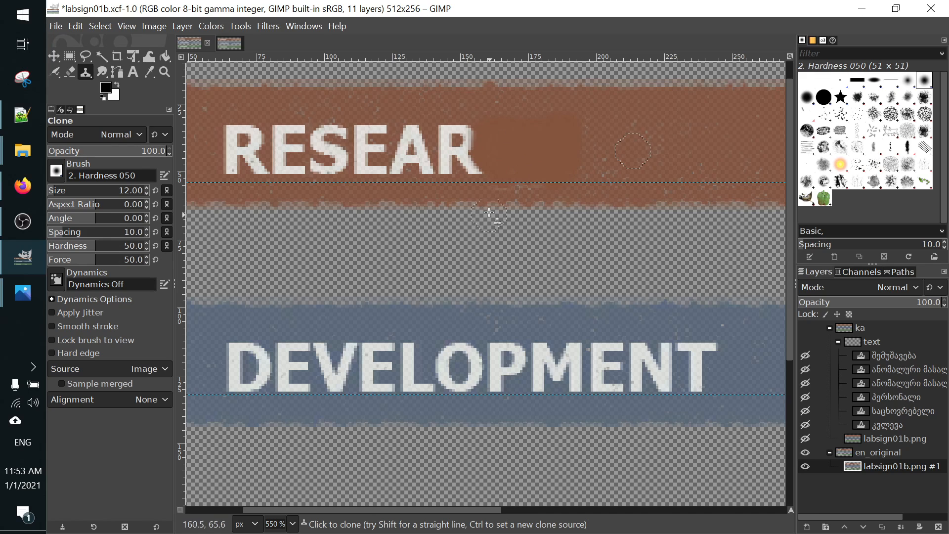
Delete a rectangular area of 139 × 29 px around the remaining RESEARCH lettering on the red banner.
key("r")
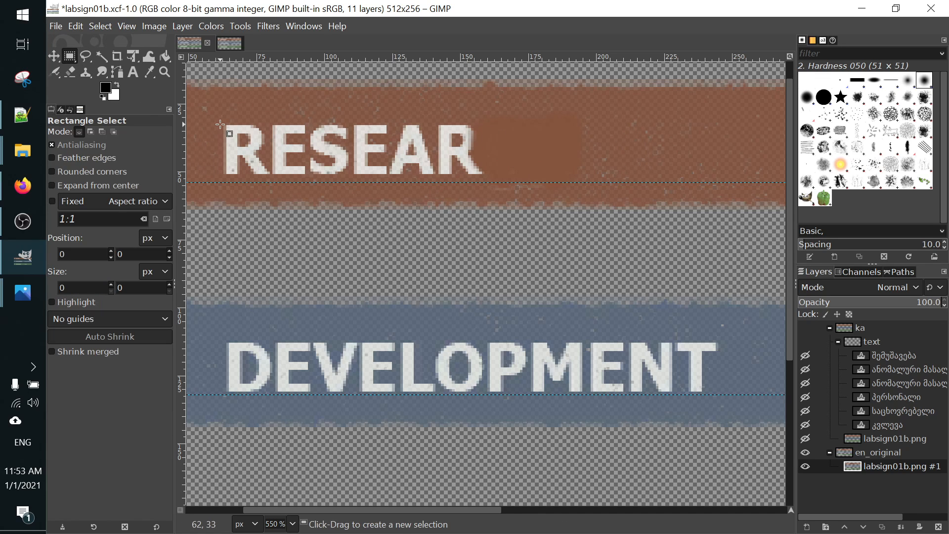
mouse_move(211, 112)
left_mouse_down()
mouse_move(255, 129)
mouse_move(595, 193)
left_mouse_up()
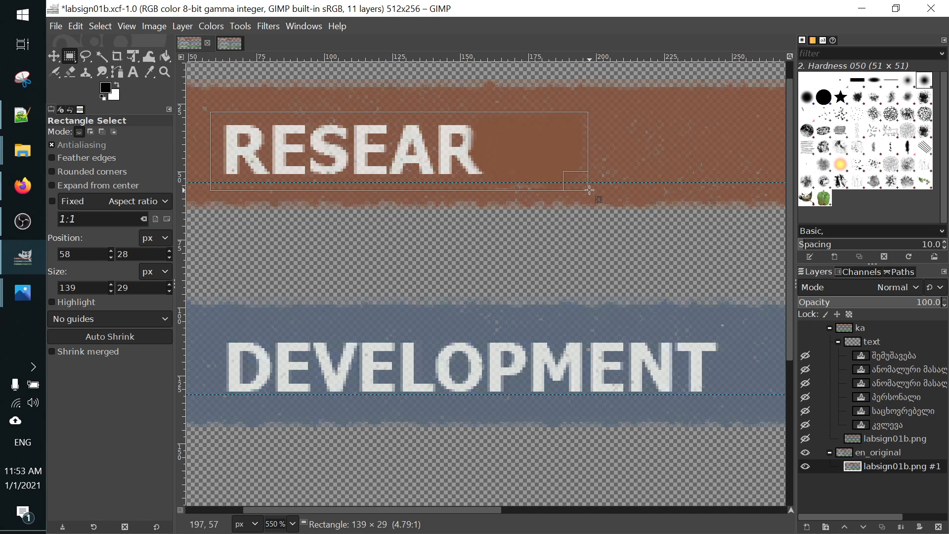
left_click_drag(590, 189, 590, 190)
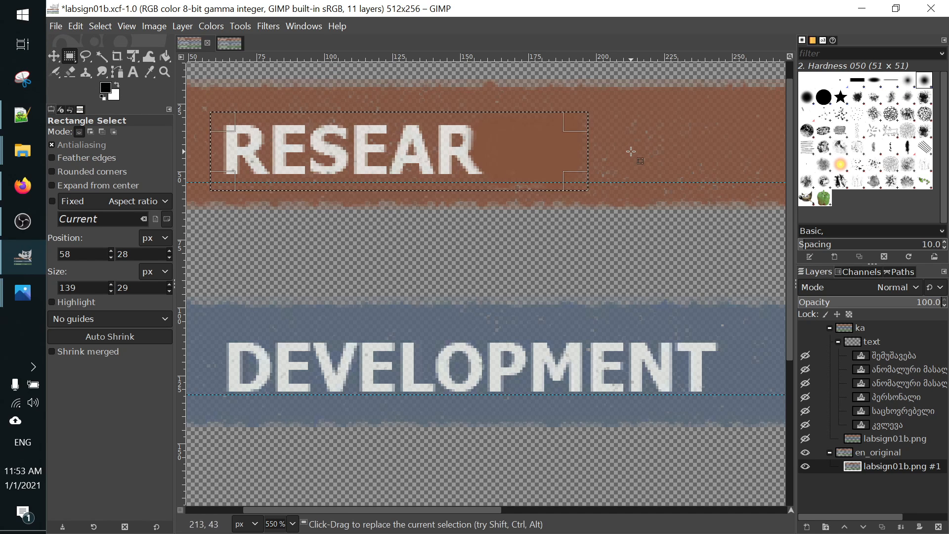
key("Delete")
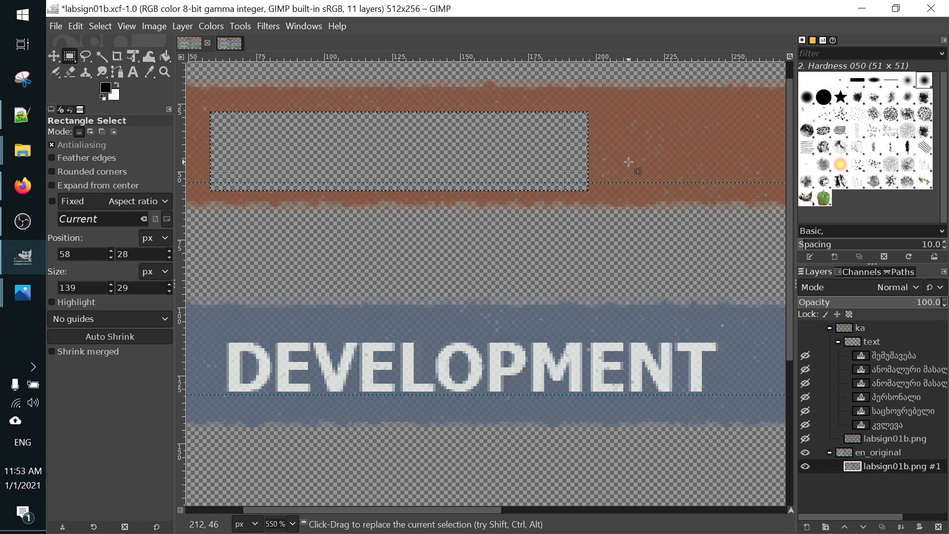
Clone plain red banner texture from beside the deleted 139 × 29 px rectangle to fill it completely.
left_click(88, 72)
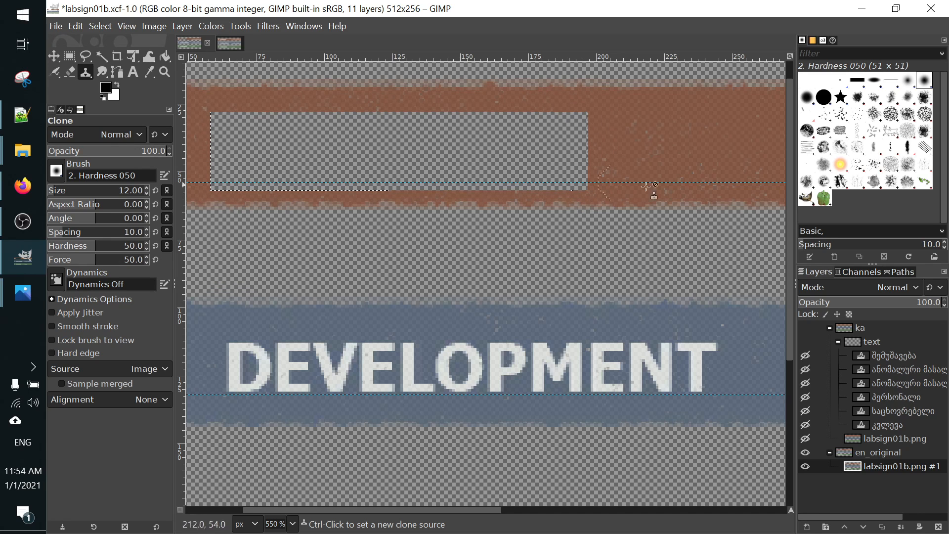
left_click(690, 148, "ctrl")
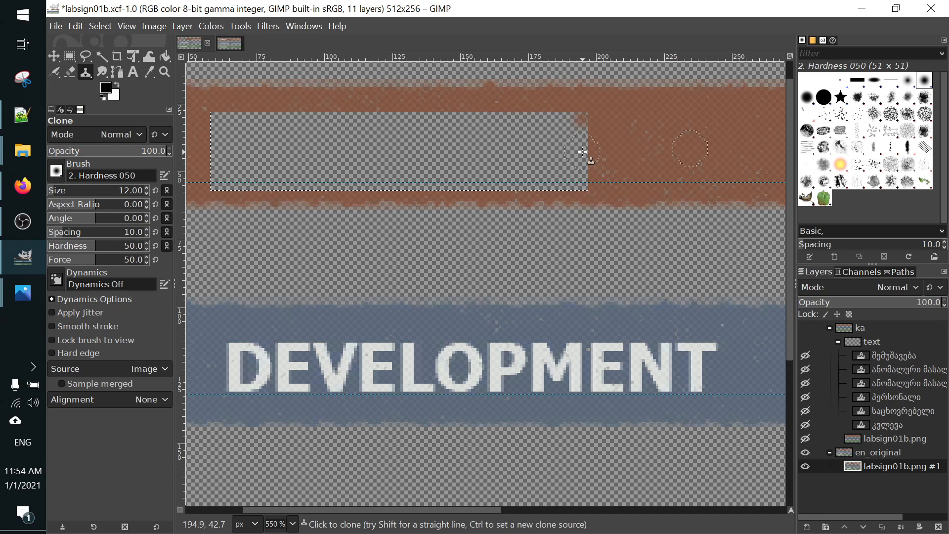
mouse_move(576, 164)
left_mouse_down()
mouse_move(573, 190)
mouse_move(578, 113)
mouse_move(581, 185)
mouse_move(571, 116)
mouse_move(548, 176)
mouse_move(529, 195)
mouse_move(532, 158)
mouse_move(555, 119)
mouse_move(523, 108)
mouse_move(504, 122)
mouse_move(492, 104)
mouse_move(516, 161)
mouse_move(495, 191)
left_mouse_up()
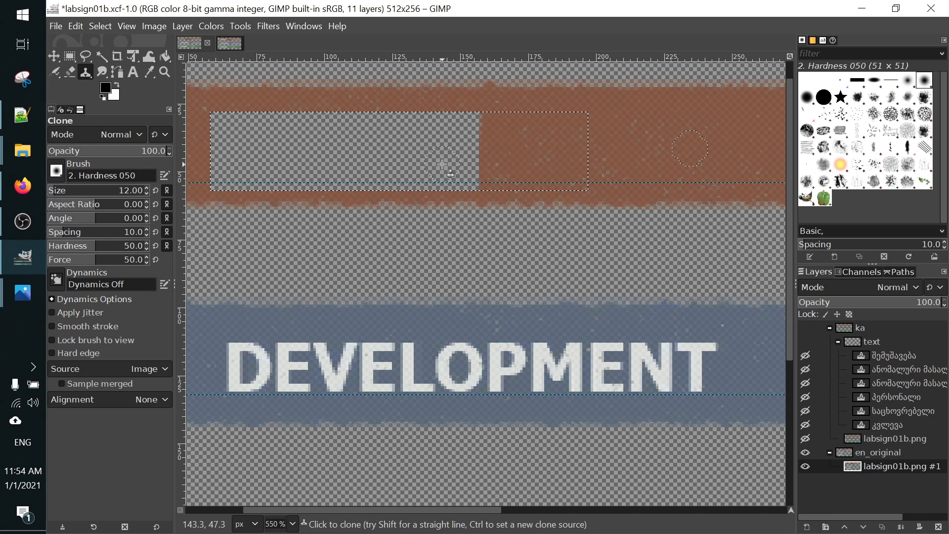
mouse_move(336, 140)
left_mouse_down()
mouse_move(370, 110)
mouse_move(367, 146)
mouse_move(364, 132)
mouse_move(379, 160)
mouse_move(402, 155)
mouse_move(423, 174)
mouse_move(435, 165)
mouse_move(443, 171)
mouse_move(465, 148)
mouse_move(471, 187)
mouse_move(397, 190)
mouse_move(464, 180)
mouse_move(462, 115)
mouse_move(474, 134)
mouse_move(473, 122)
mouse_move(476, 149)
mouse_move(338, 203)
mouse_move(297, 171)
mouse_move(310, 159)
mouse_move(332, 176)
mouse_move(301, 182)
mouse_move(293, 162)
mouse_move(338, 130)
mouse_move(319, 120)
mouse_move(330, 122)
mouse_move(227, 120)
mouse_move(210, 141)
mouse_move(250, 178)
mouse_move(279, 176)
mouse_move(271, 147)
mouse_move(237, 145)
mouse_move(274, 144)
mouse_move(283, 157)
mouse_move(342, 136)
mouse_move(325, 127)
mouse_move(353, 146)
left_mouse_up()
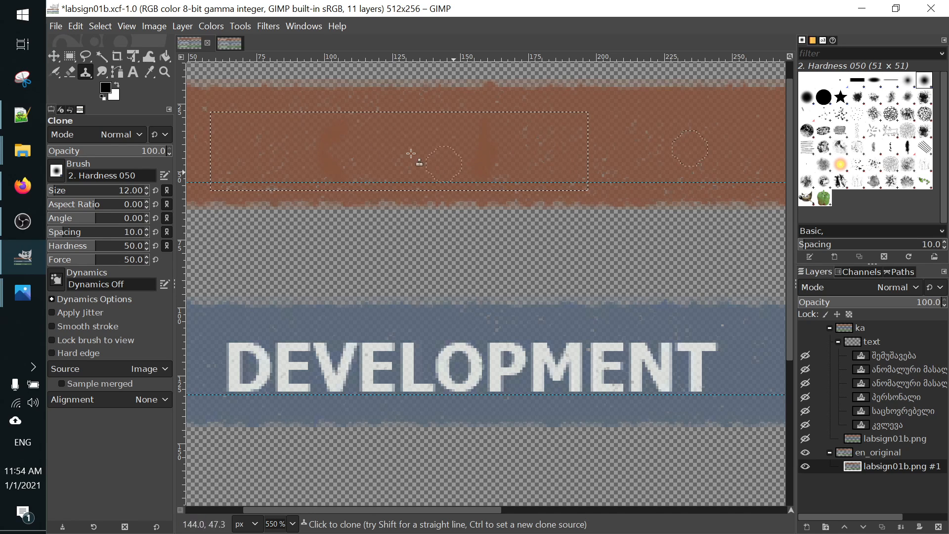
Delete a 16 × 31 px patch at 97, 27 on the red banner and refill it with cloned banner texture.
left_click(70, 57)
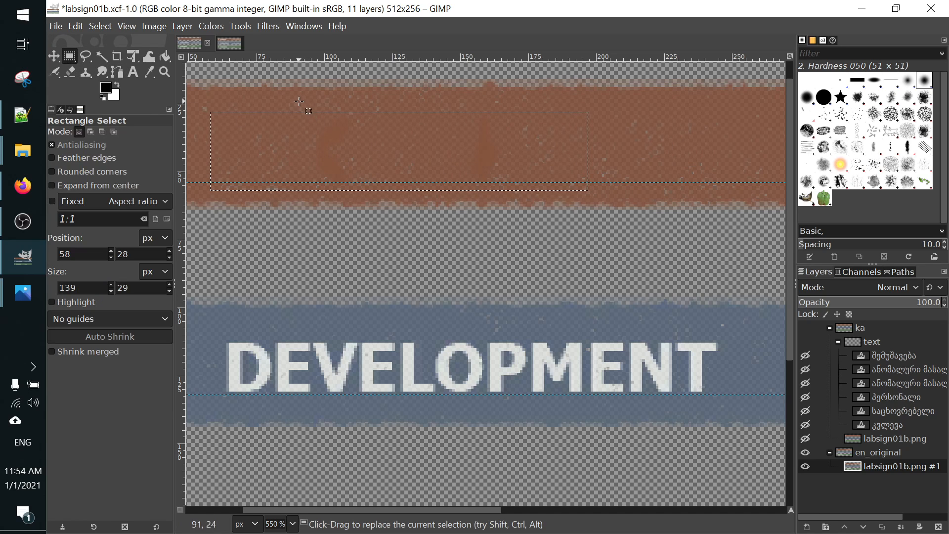
left_click_drag(316, 109, 360, 194)
key("Delete")
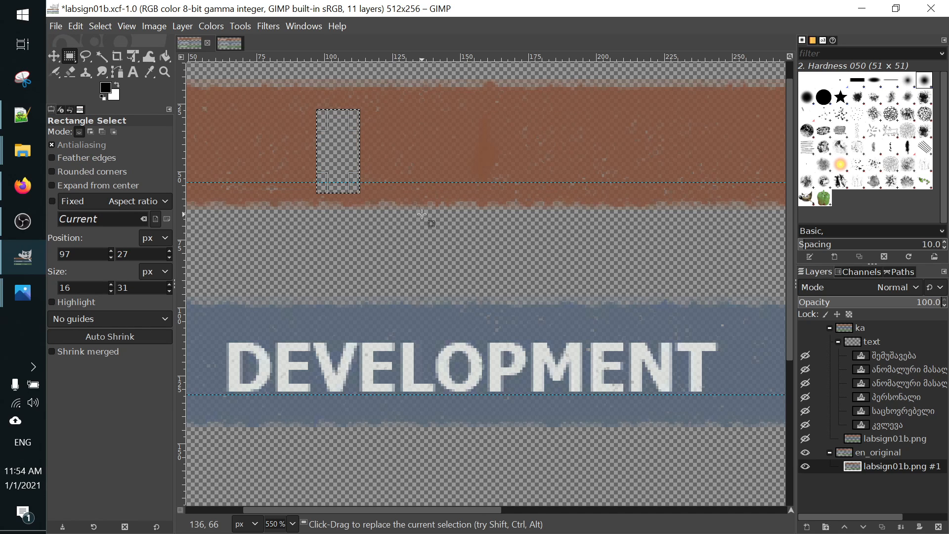
left_click(66, 72)
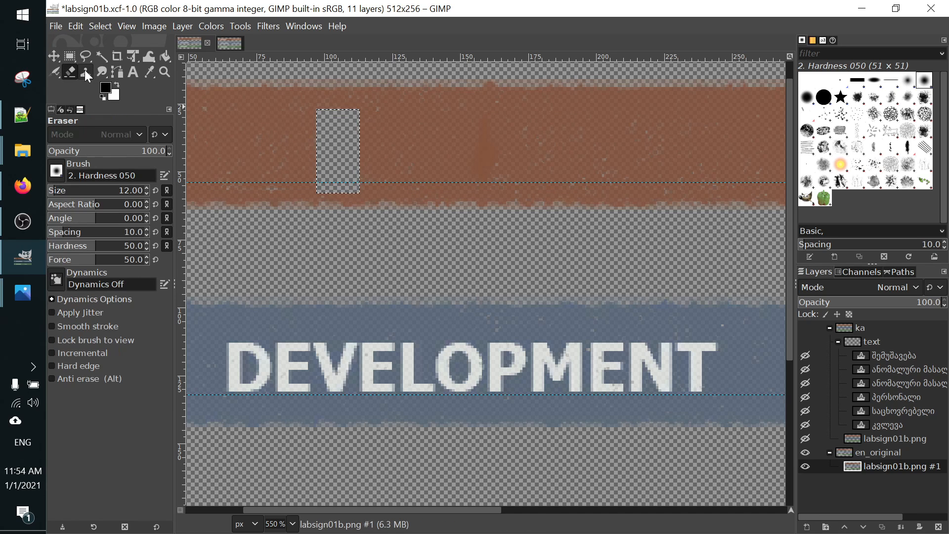
left_click(86, 71)
left_click(651, 129, "ctrl")
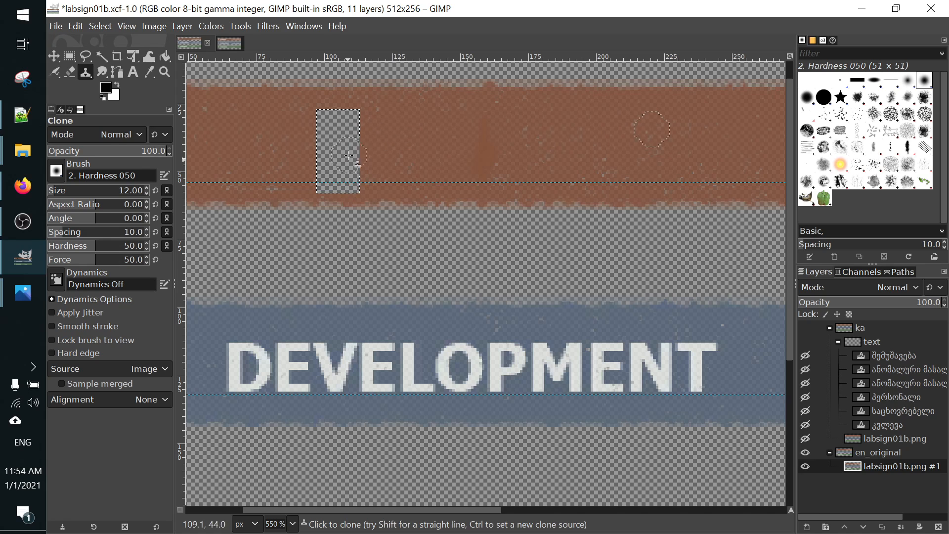
mouse_move(346, 126)
left_mouse_down()
mouse_move(309, 136)
mouse_move(327, 140)
mouse_move(330, 190)
mouse_move(346, 188)
mouse_move(347, 151)
left_mouse_up()
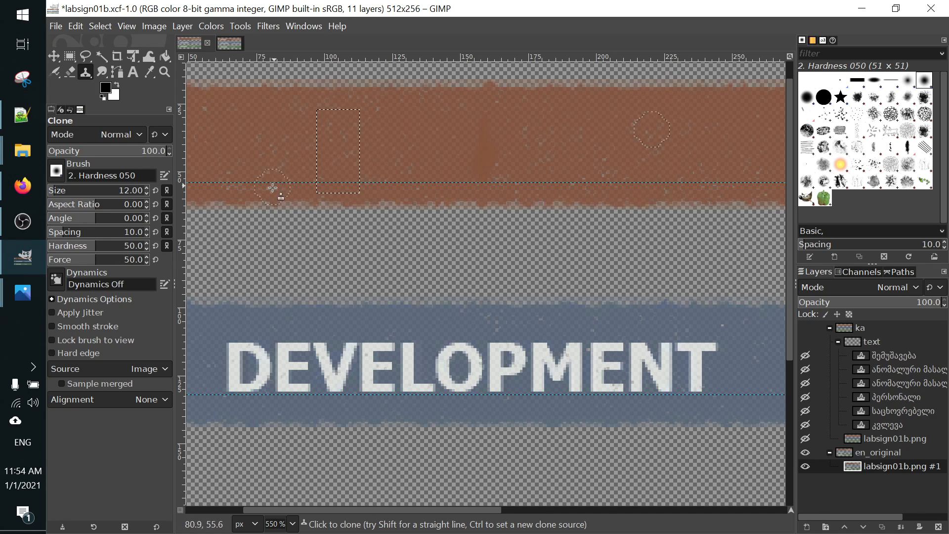
Delete a 19 × 29 px patch at 151, 27 on the red banner and refill it with cloned texture.
scroll(454, 239, "down", 1, "ctrl")
scroll(495, 252, "down", 3)
scroll(516, 266, "up", 2)
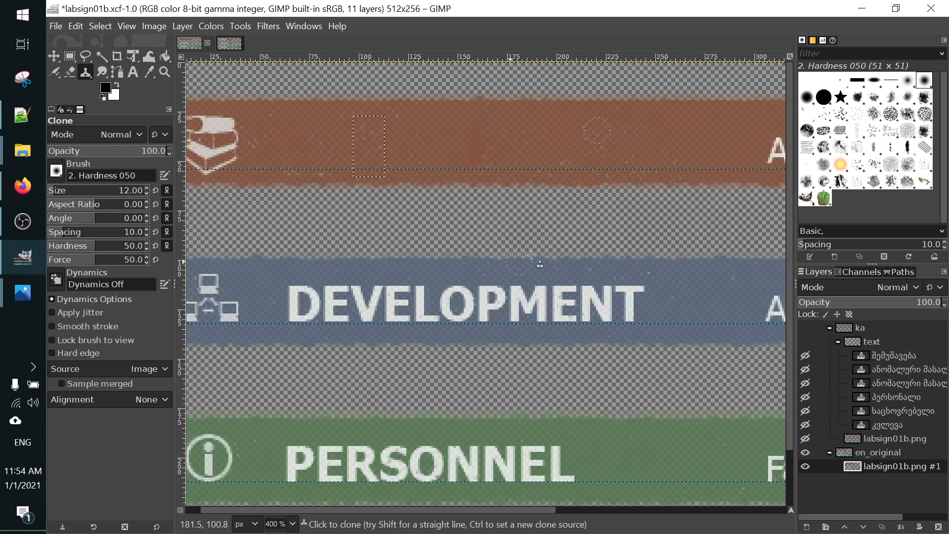
left_click(71, 56)
left_click_drag(460, 116, 498, 173)
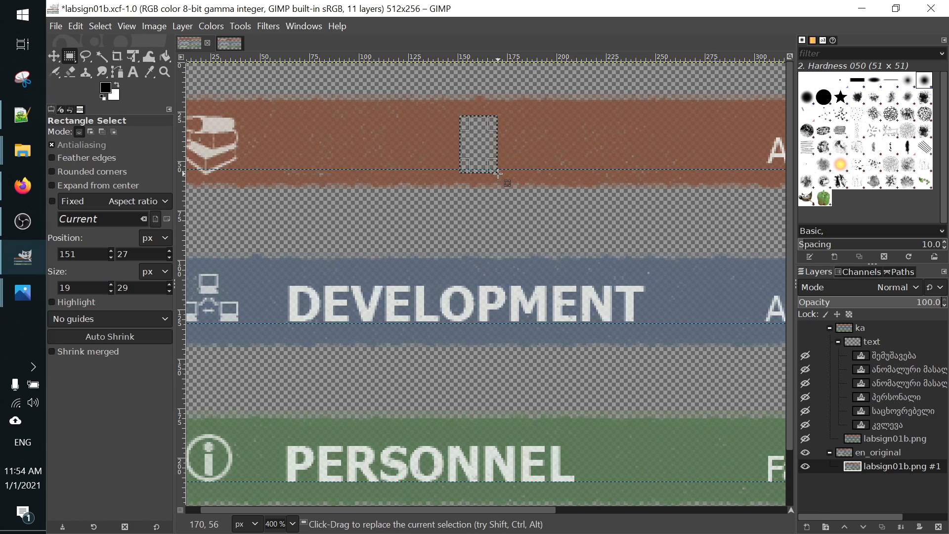
left_click(86, 73)
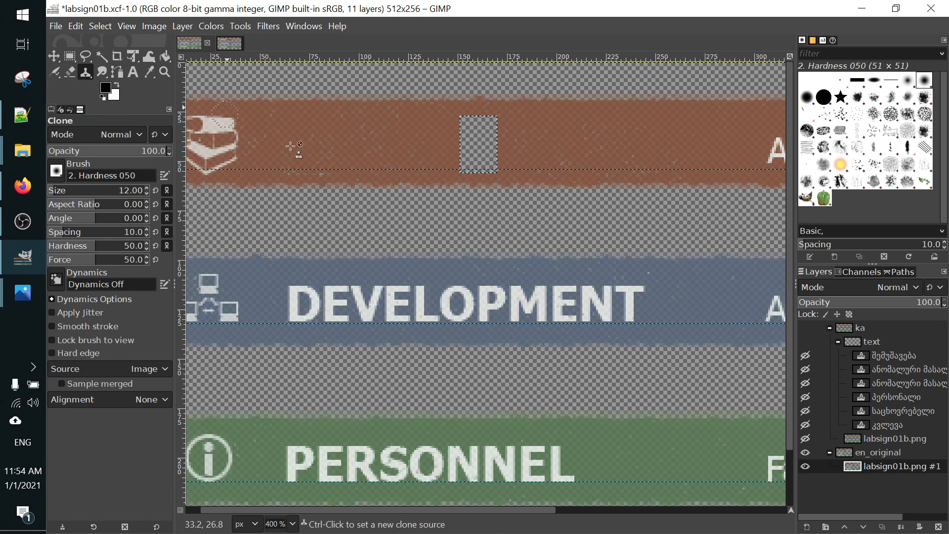
mouse_move(498, 126)
left_mouse_down()
mouse_move(465, 124)
mouse_move(468, 133)
mouse_move(490, 134)
mouse_move(461, 143)
mouse_move(514, 163)
mouse_move(489, 173)
mouse_move(512, 145)
mouse_move(461, 179)
left_mouse_up()
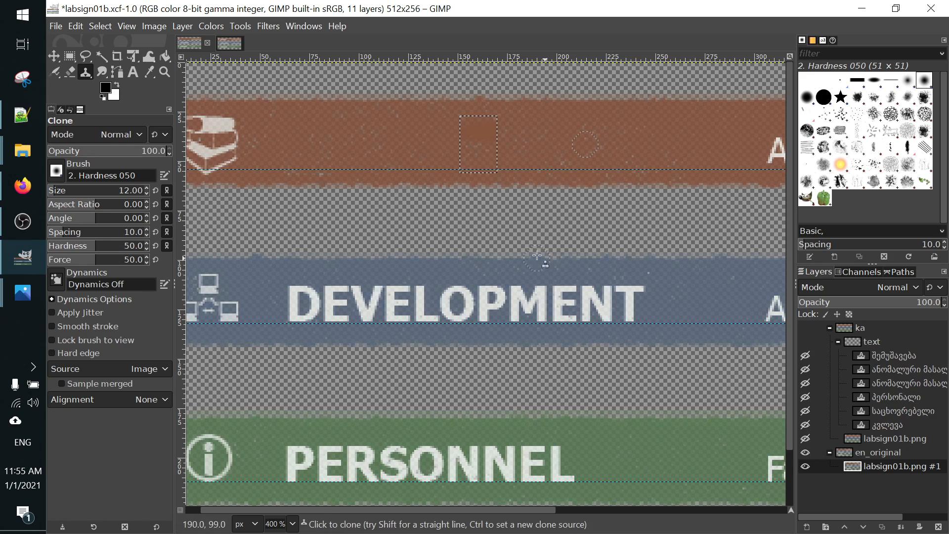
Hide the labsign01b.png #1 layer and show the ka group with its blank banners.
scroll(551, 267, "down", 1)
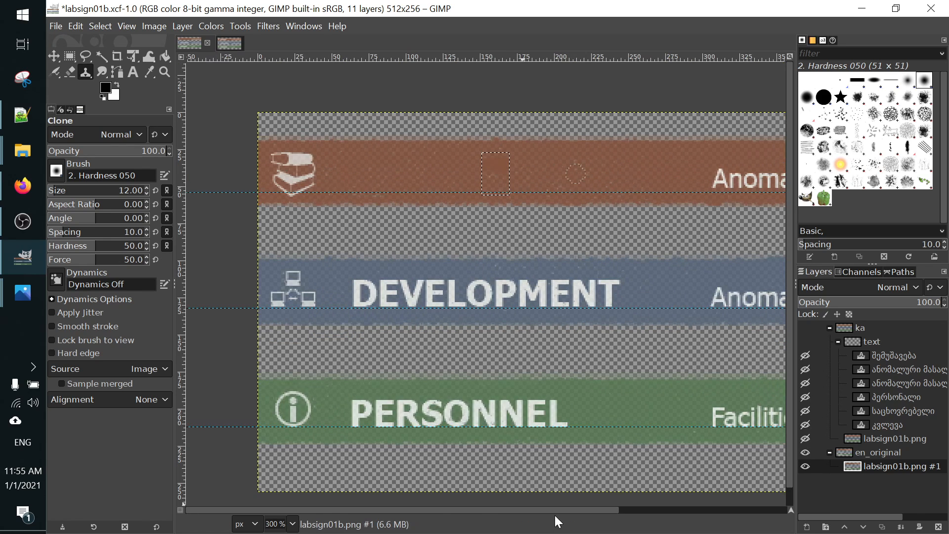
scroll(563, 513, "right", 3)
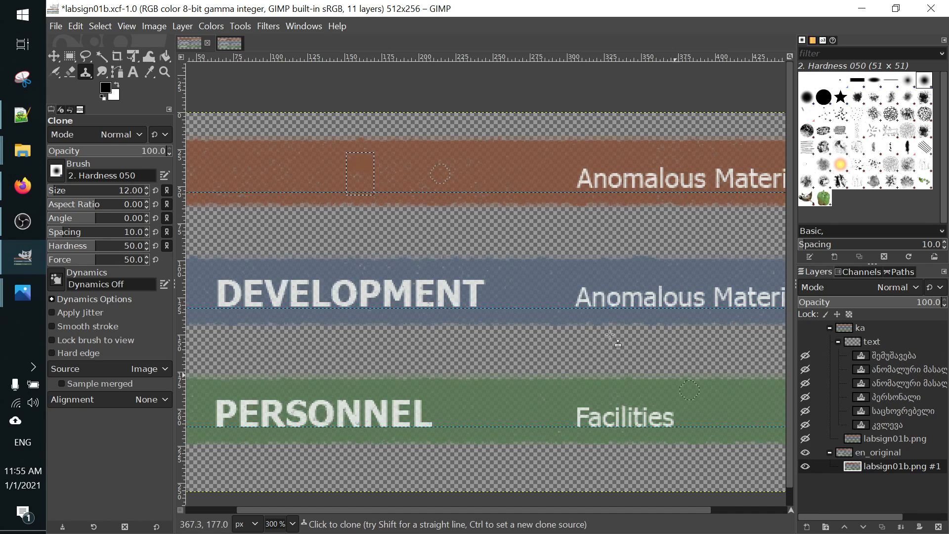
left_click(805, 466)
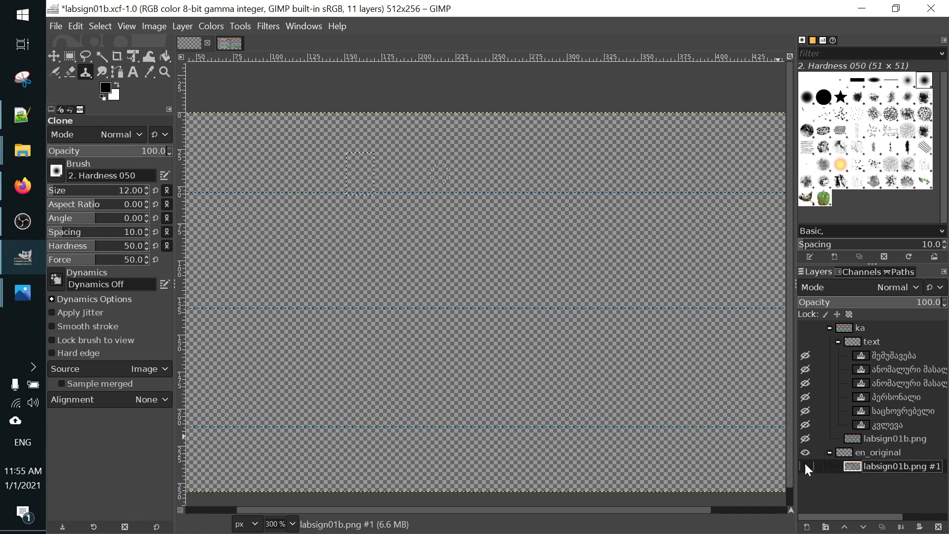
left_click(806, 328)
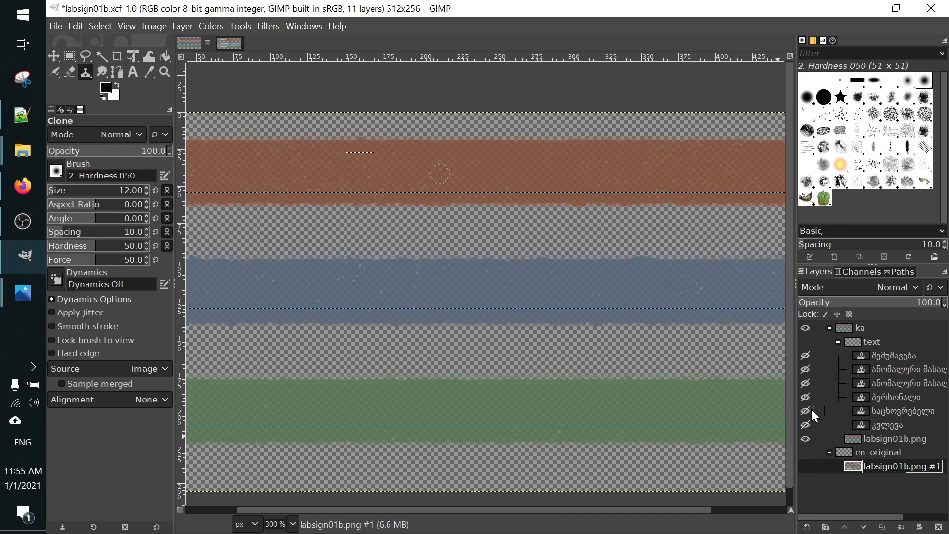
Show the text group with all its Georgian text layers, including პერსონალი, over the blank banners.
scroll(480, 423, "down", 1)
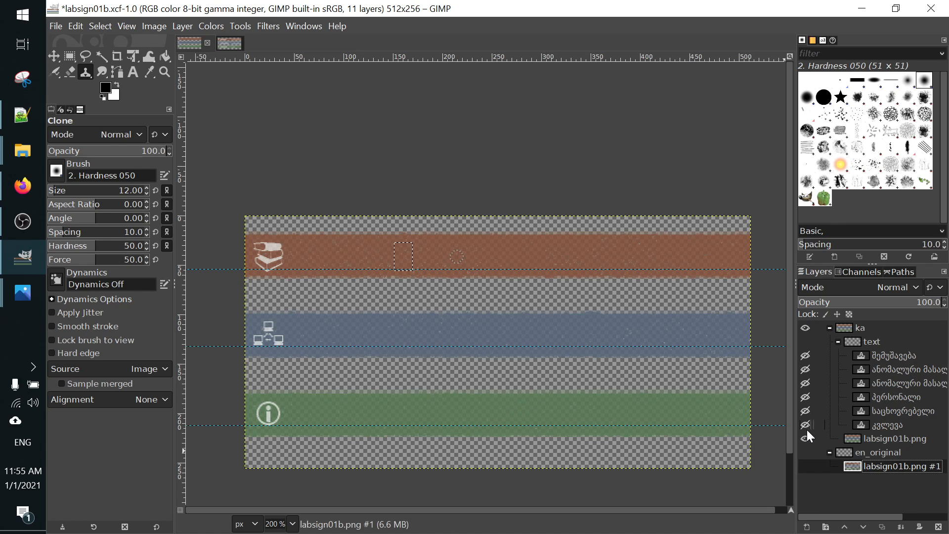
left_click(805, 342)
left_click(806, 397)
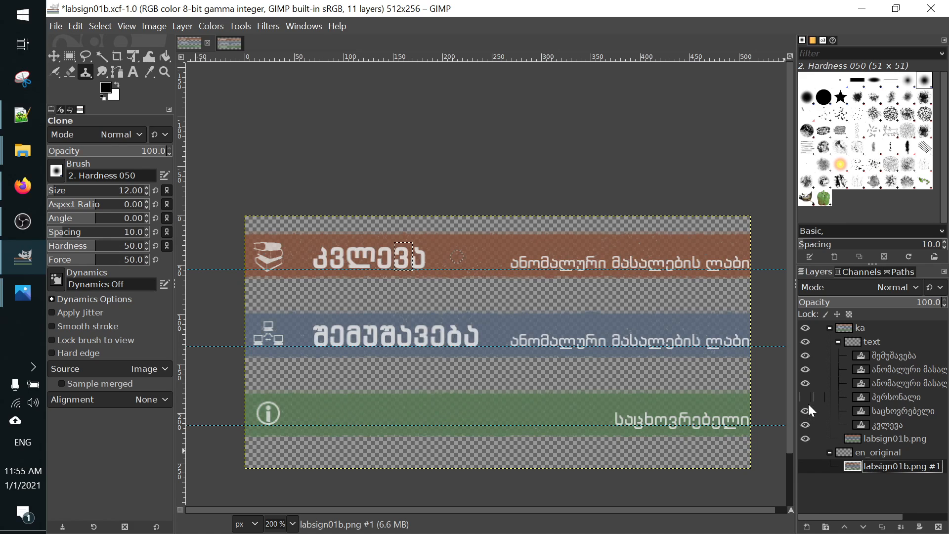
left_click(806, 398)
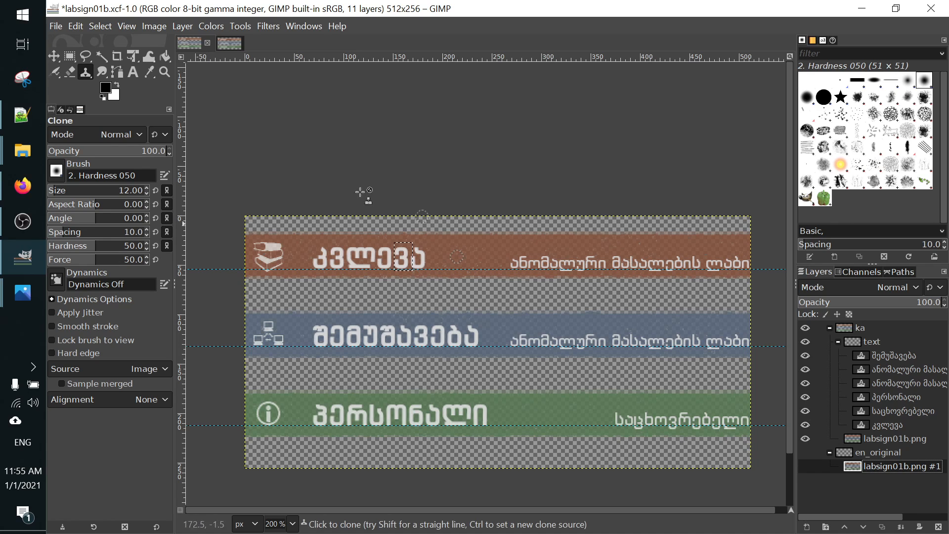
Inspect the font and size of the კვლევა and შემუშავება texts with the Text tool.
left_click(137, 73)
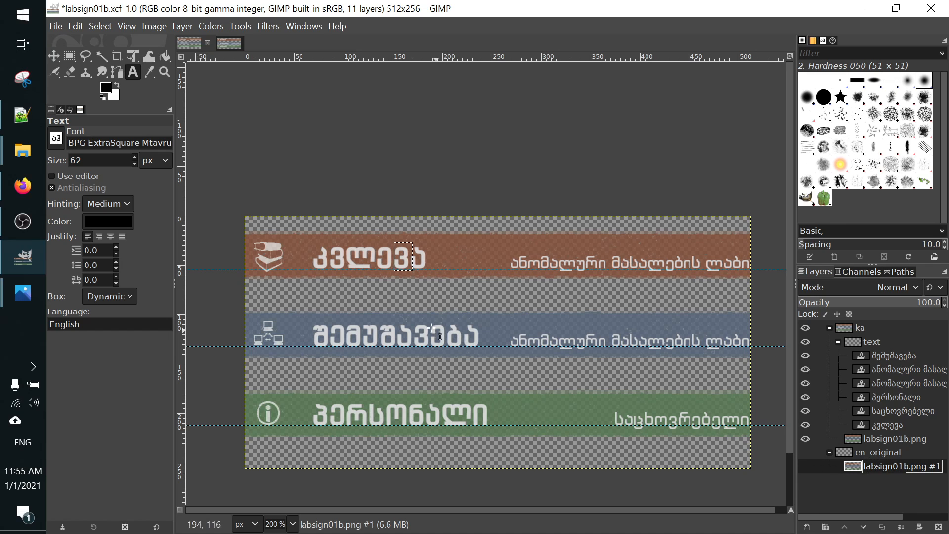
left_click(380, 263)
mouse_move(338, 208)
left_mouse_down()
mouse_move(399, 208)
mouse_move(339, 207)
left_mouse_up()
left_click(385, 207)
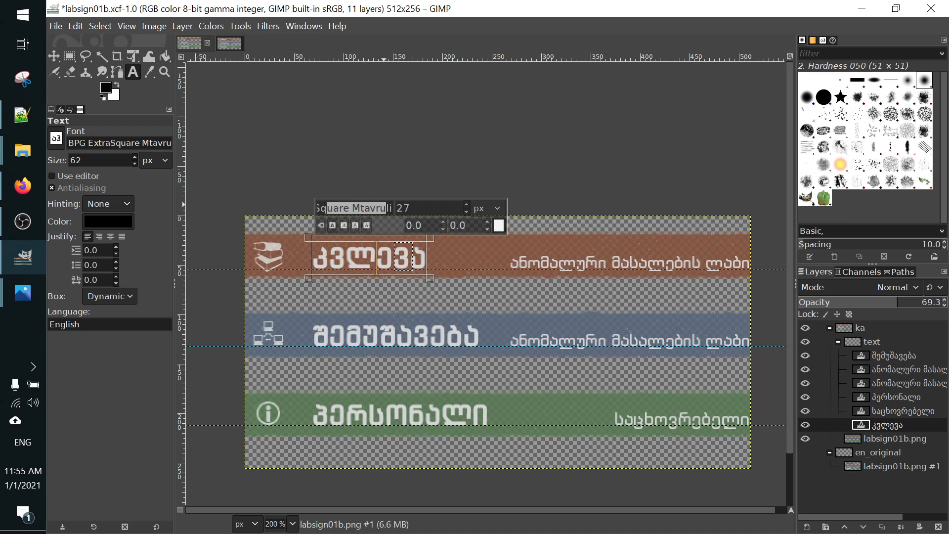
left_click(406, 338)
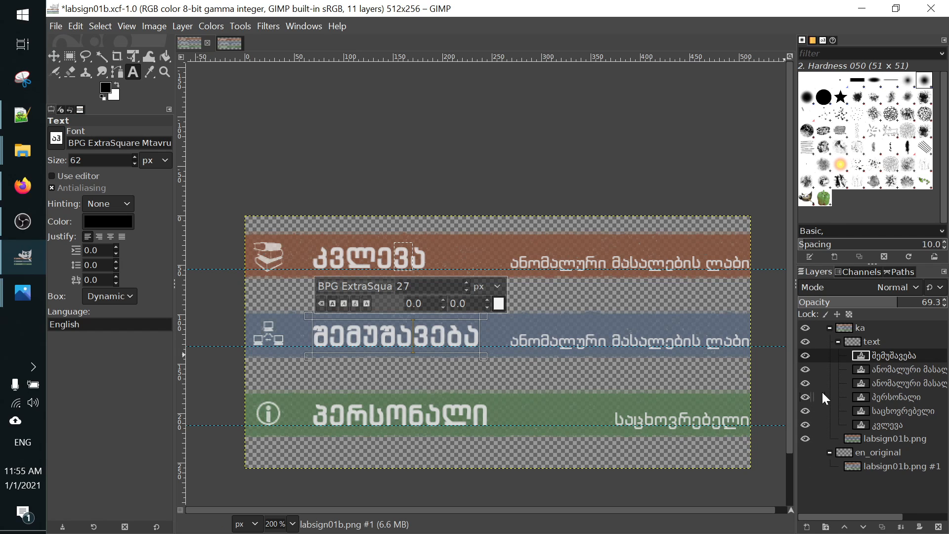
Hide the ka group and show the en_original group to examine the English lettering up close.
left_click(805, 326)
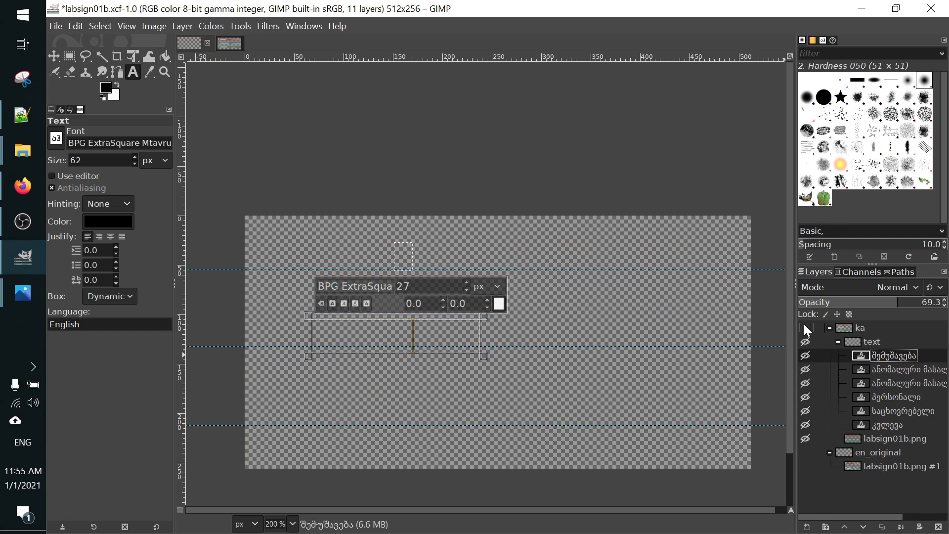
left_click(810, 451)
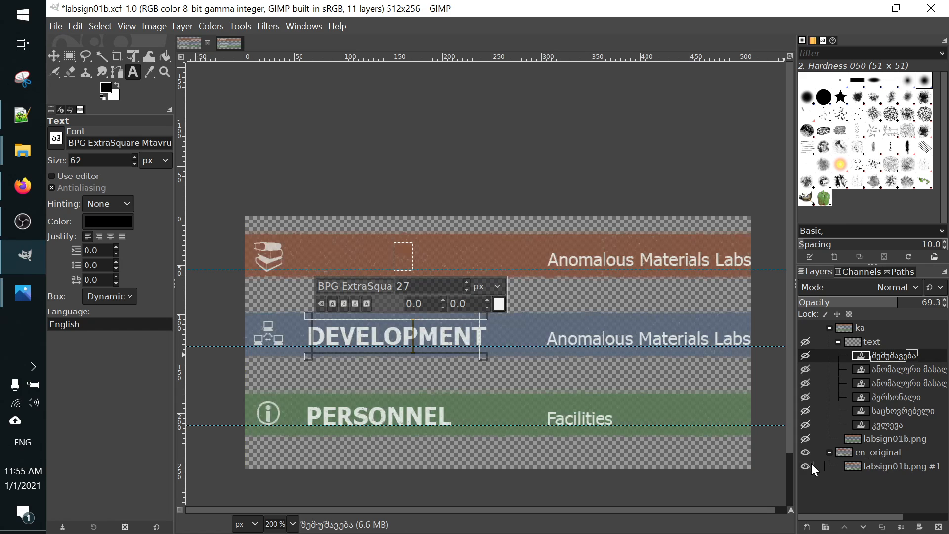
scroll(413, 267, "up", 2)
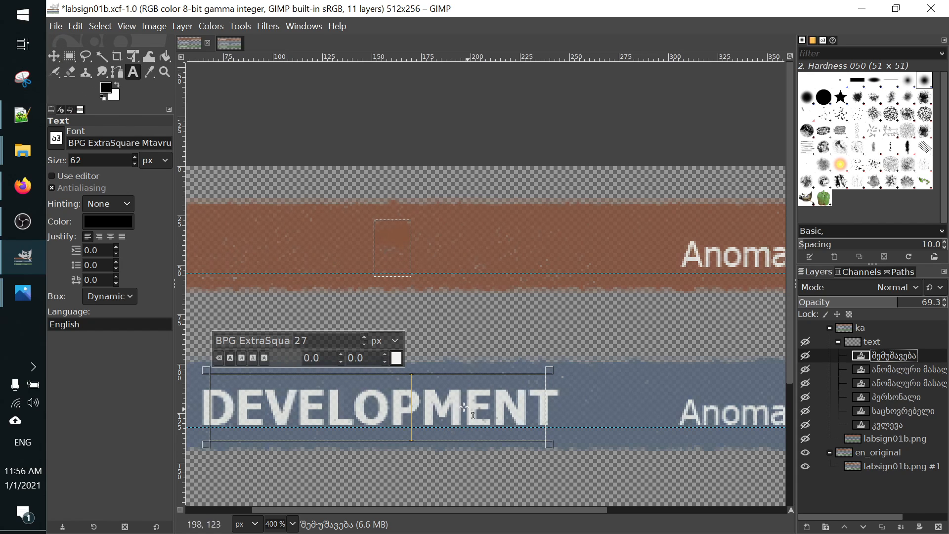
Show the ka group over en_original and select the ანომალური მასალების ლაბი text layer on the red banner.
left_click(806, 328)
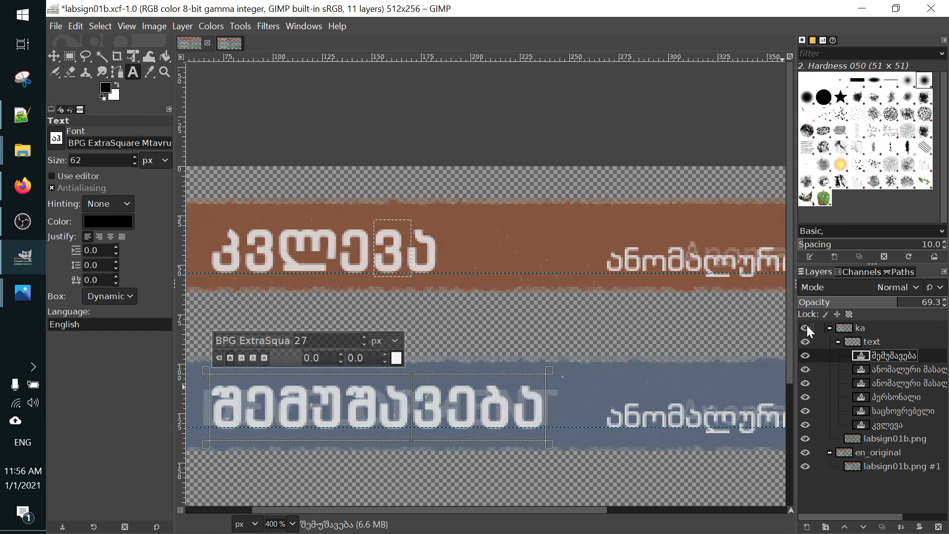
left_click(883, 368)
left_click(884, 384)
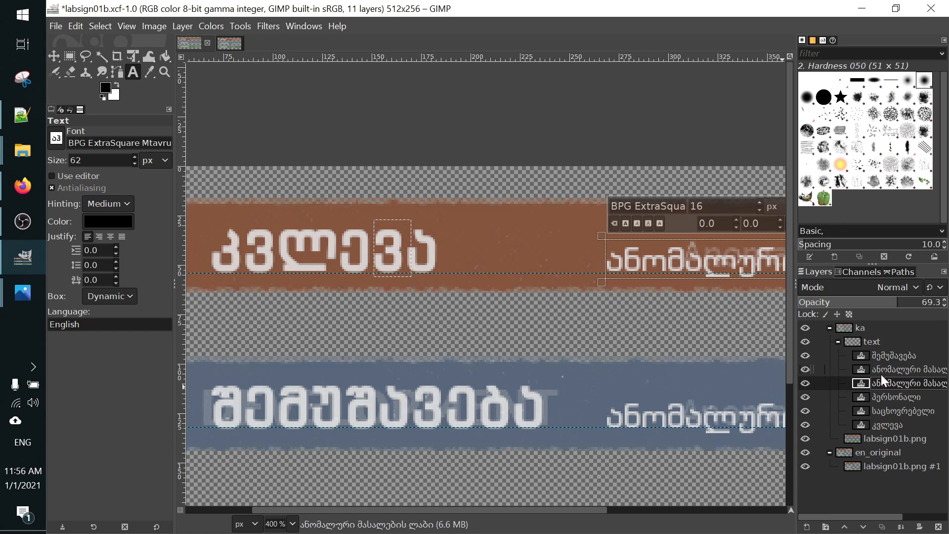
Hide the en_original group and move the კვლევა text layer above the red banner and back onto it.
left_click(60, 56)
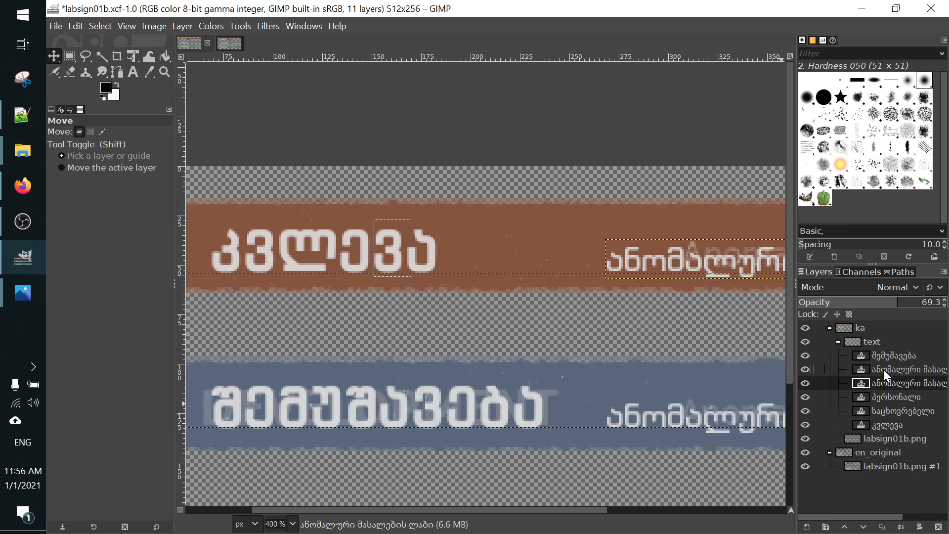
left_click_drag(351, 237, 349, 178)
key("ctrl+z")
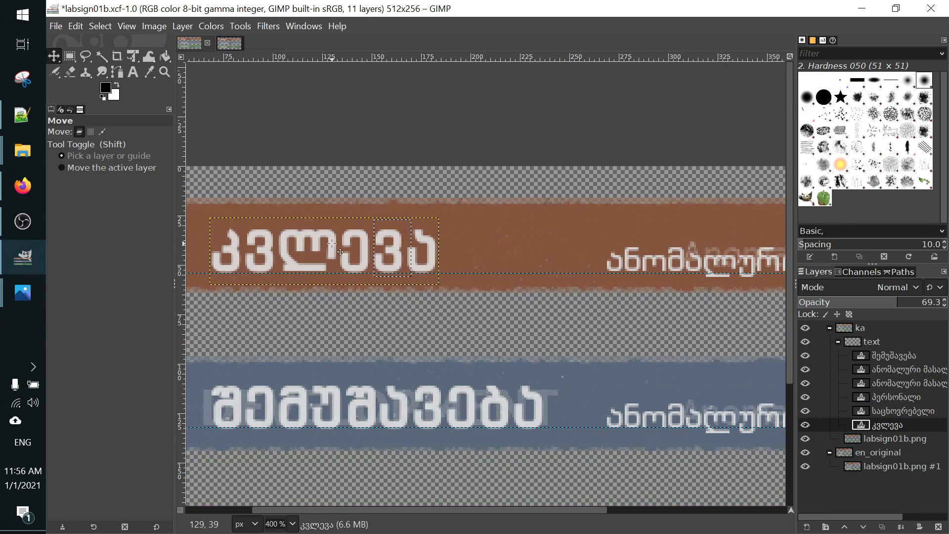
left_click(810, 451)
left_click_drag(398, 251, 415, 190)
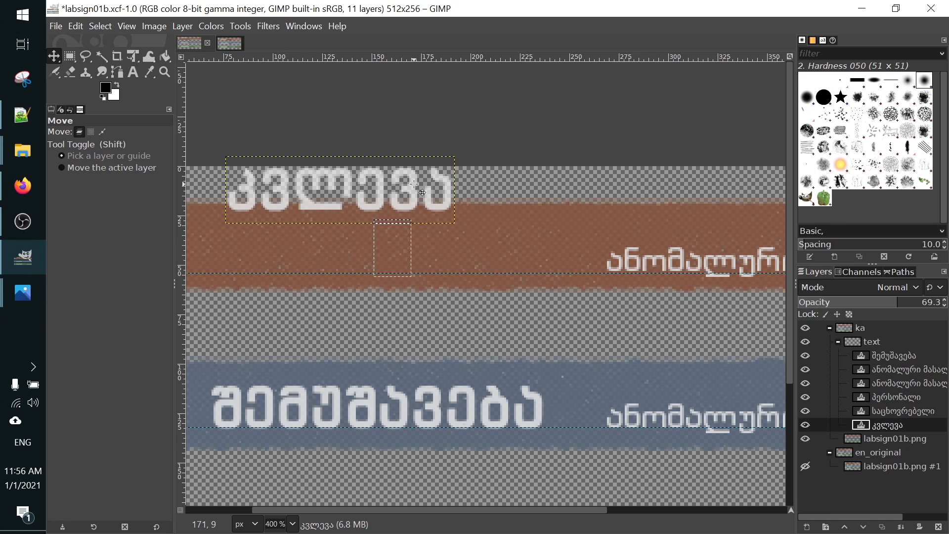
left_click_drag(415, 184, 405, 246)
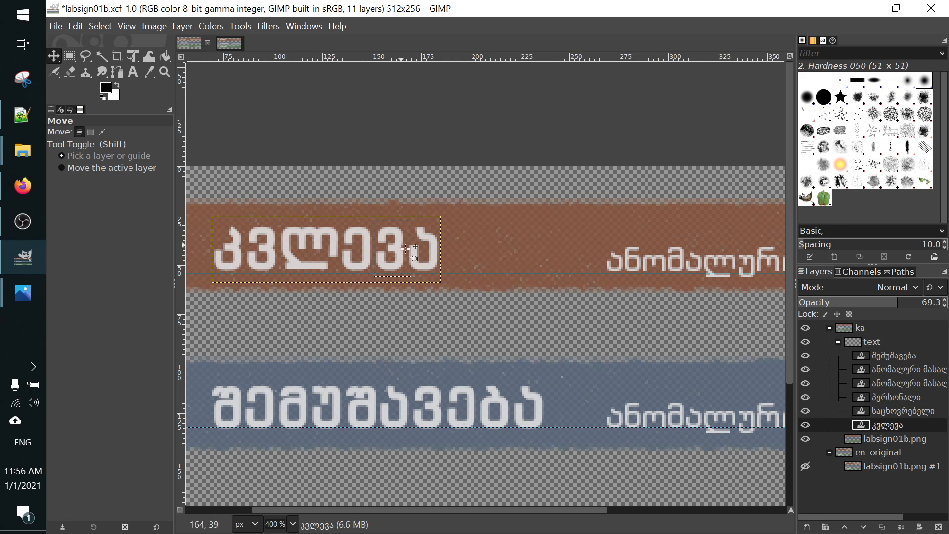
Compare the en_original and ka groups by toggling their visibility, leaving only the ka group shown.
left_click(804, 453)
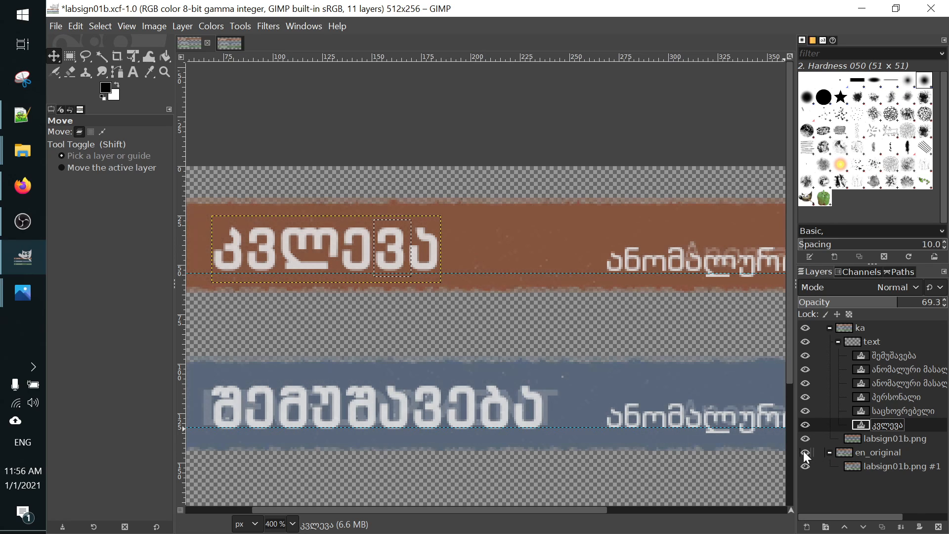
left_click(805, 452)
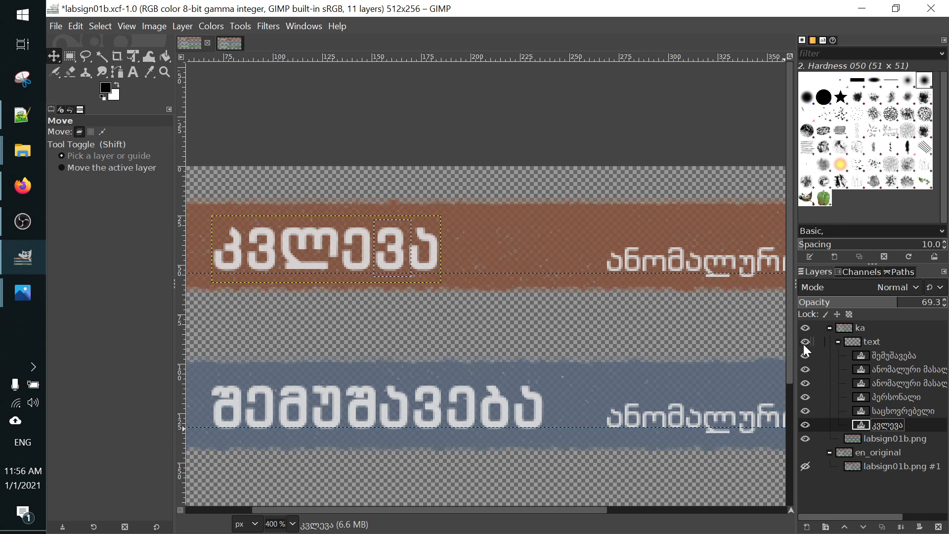
left_click(806, 327)
left_click(807, 467)
left_click(805, 452)
left_click(806, 466)
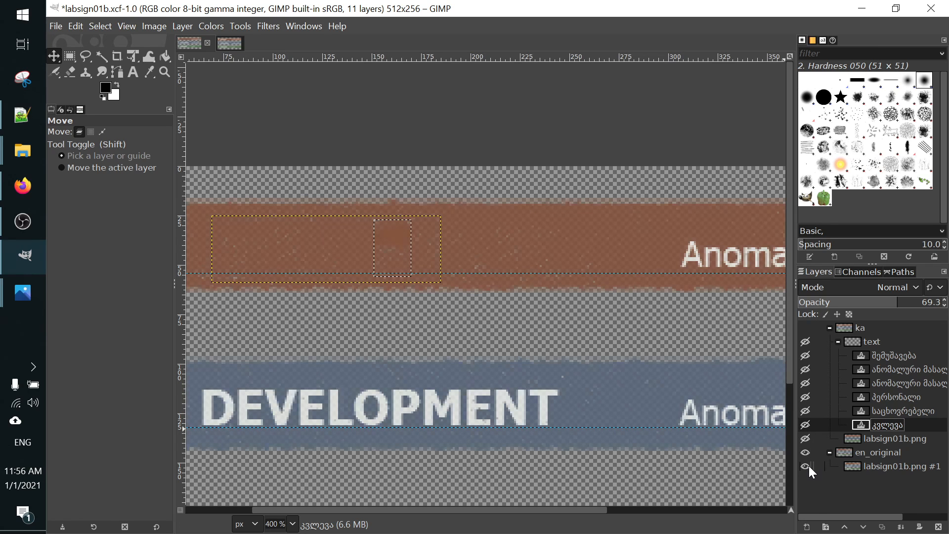
left_click(811, 450)
left_click(811, 450)
left_click(802, 327)
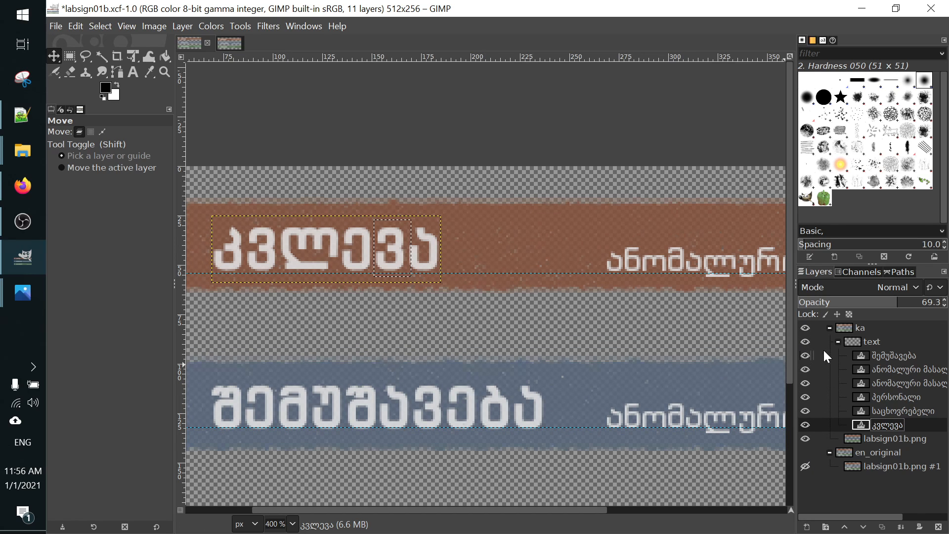
Toggle the შემუშავება and კვლევა text layers off and on to check them individually.
left_click(808, 355)
left_click(808, 355)
left_click(808, 424)
left_click(808, 423)
Raise the კვლევა text layer to full opacity and select the ანომალური მასალების ლაბი #1 layer.
left_click_drag(905, 304, 946, 304)
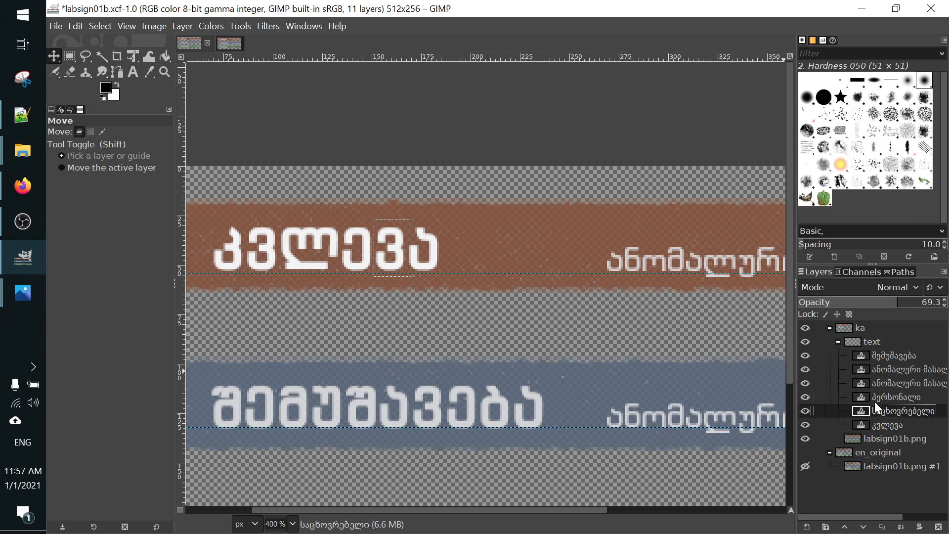
left_click(888, 370)
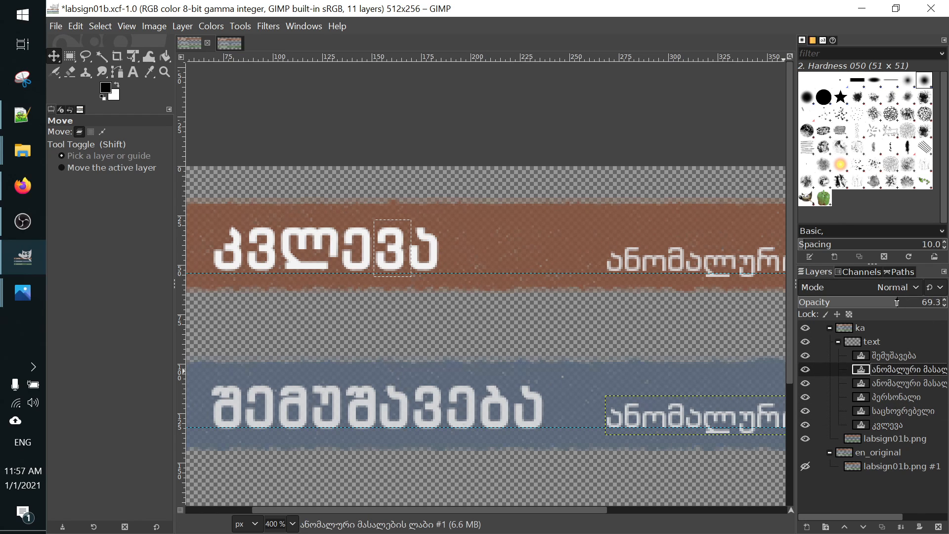